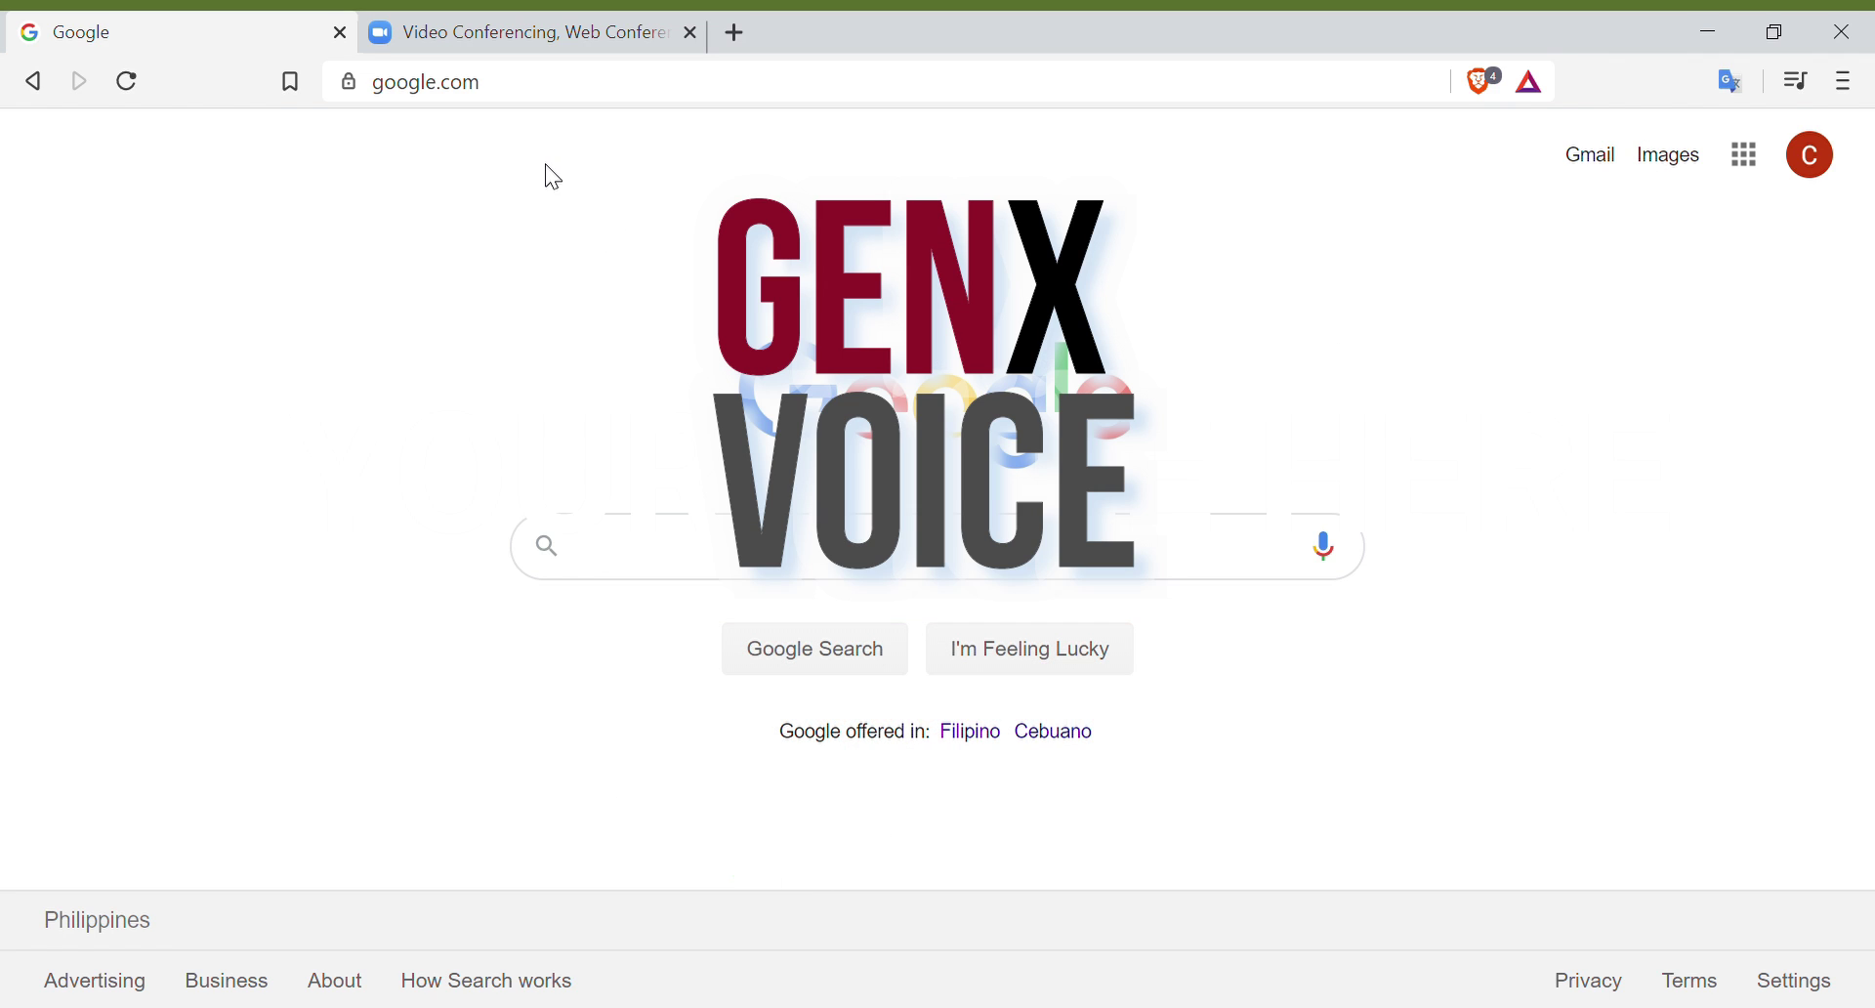
Step: Load 10minutemail.com and select its generated temporary email address
{"action": "left_click", "coordinate": [517, 95]}
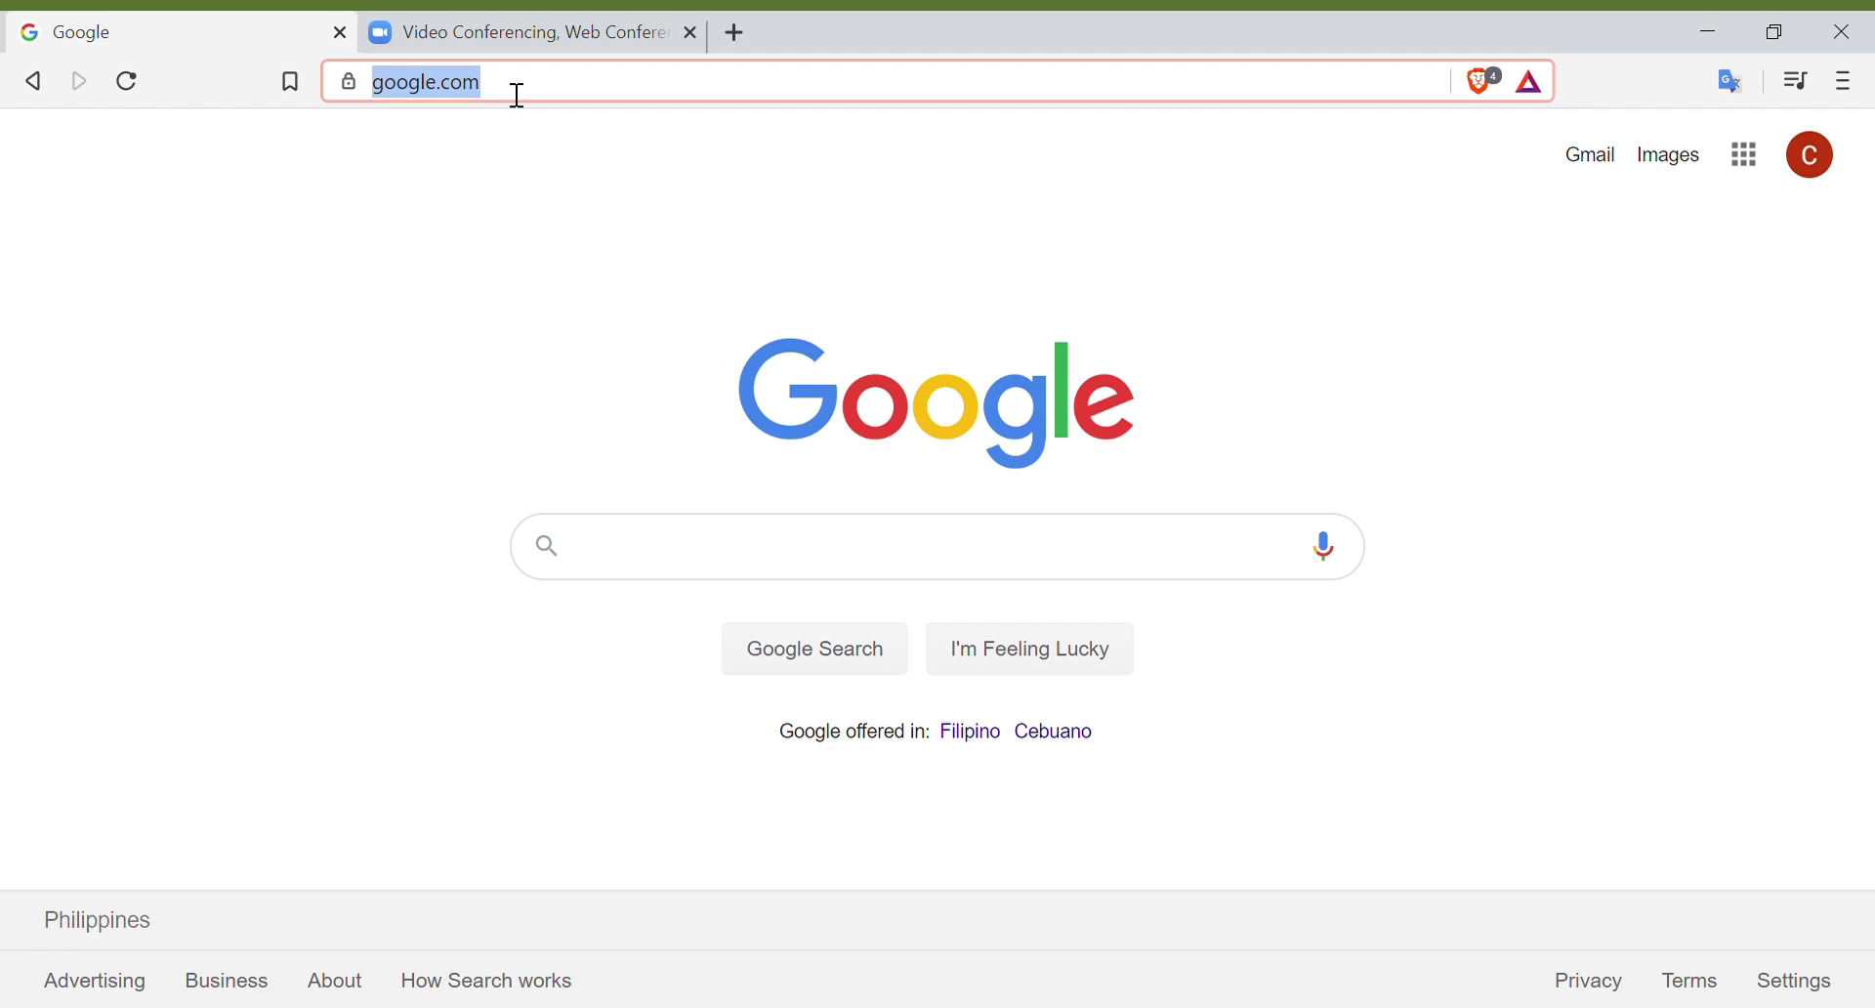
{"action": "type", "text": "10minutemai"}
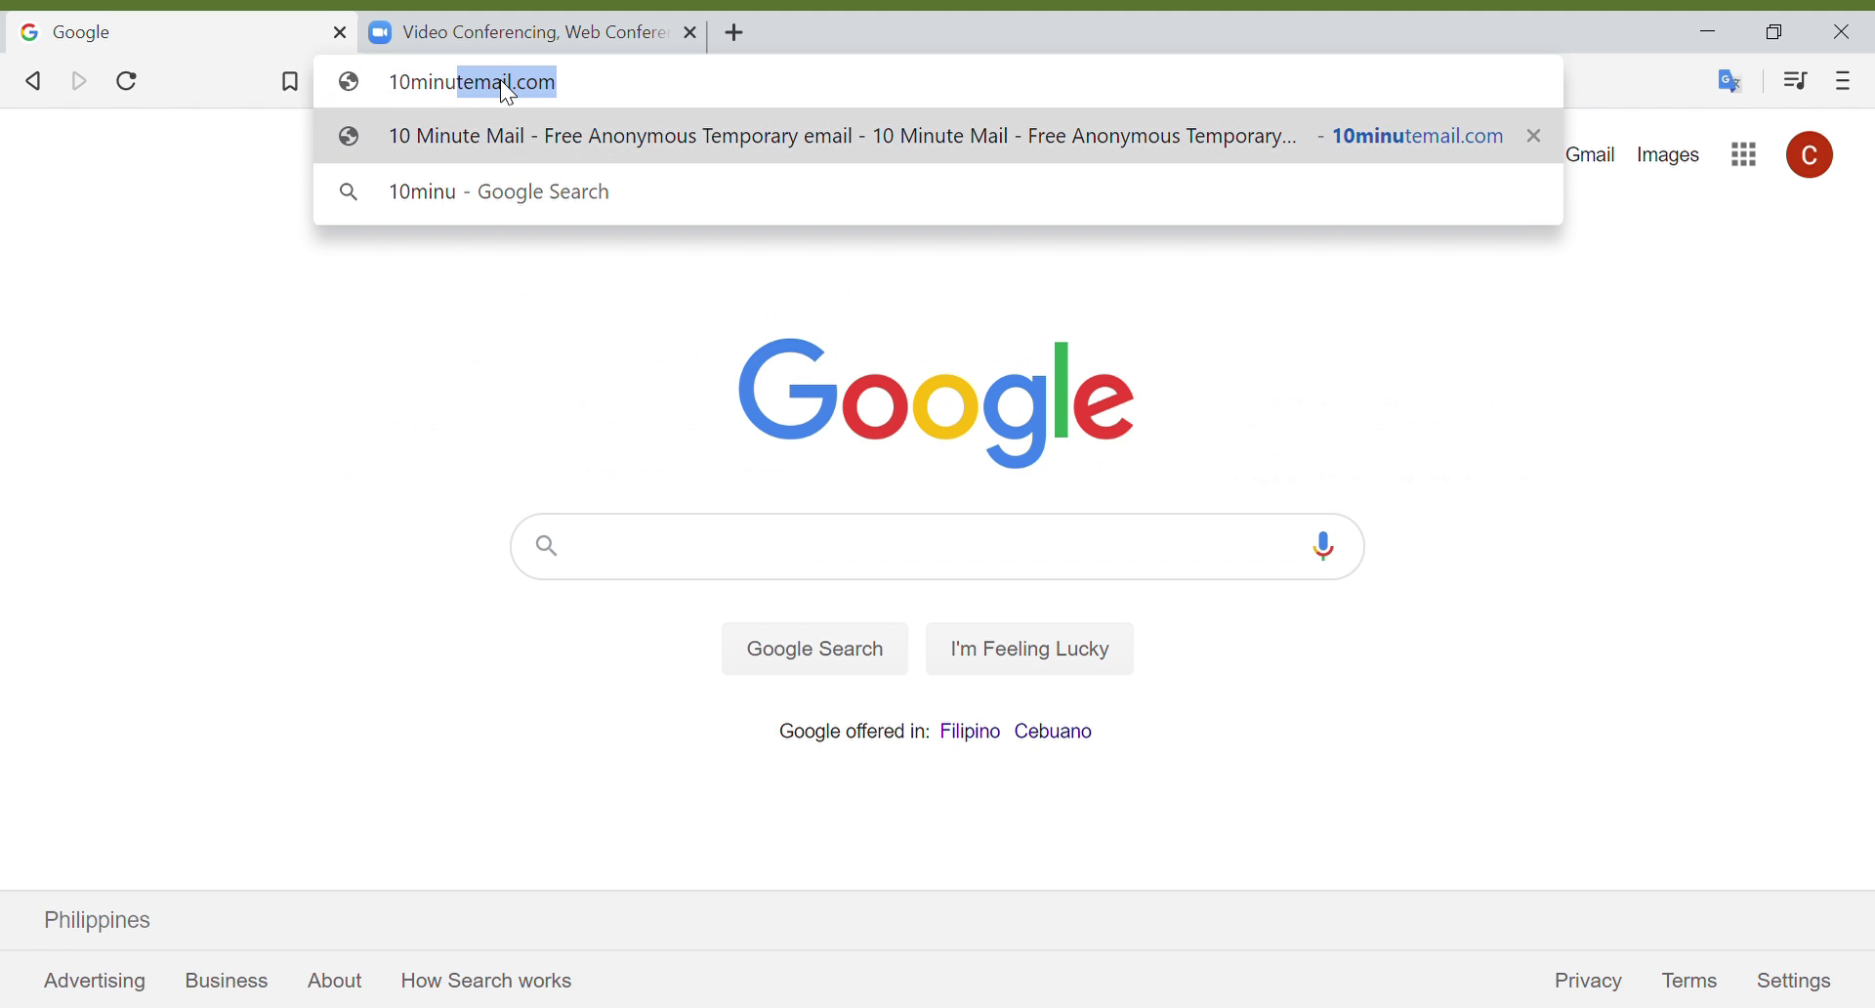
{"action": "key", "text": "Return"}
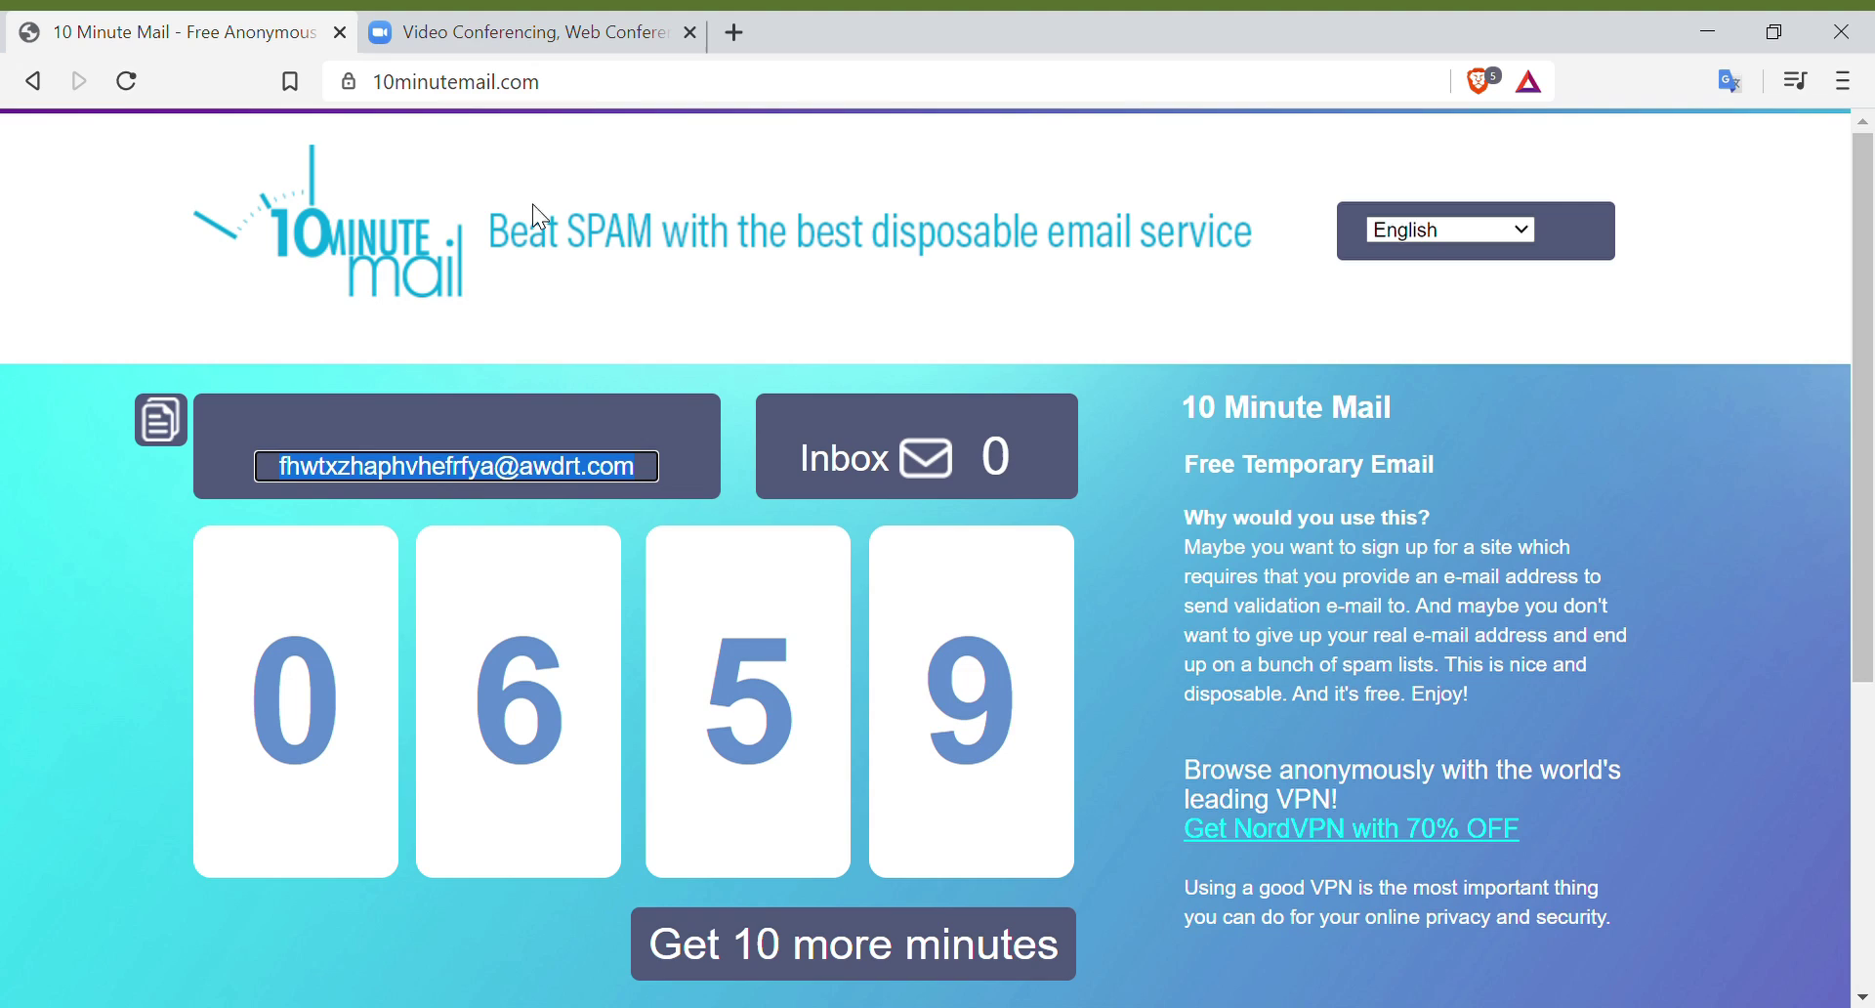
{"action": "left_click", "coordinate": [388, 91]}
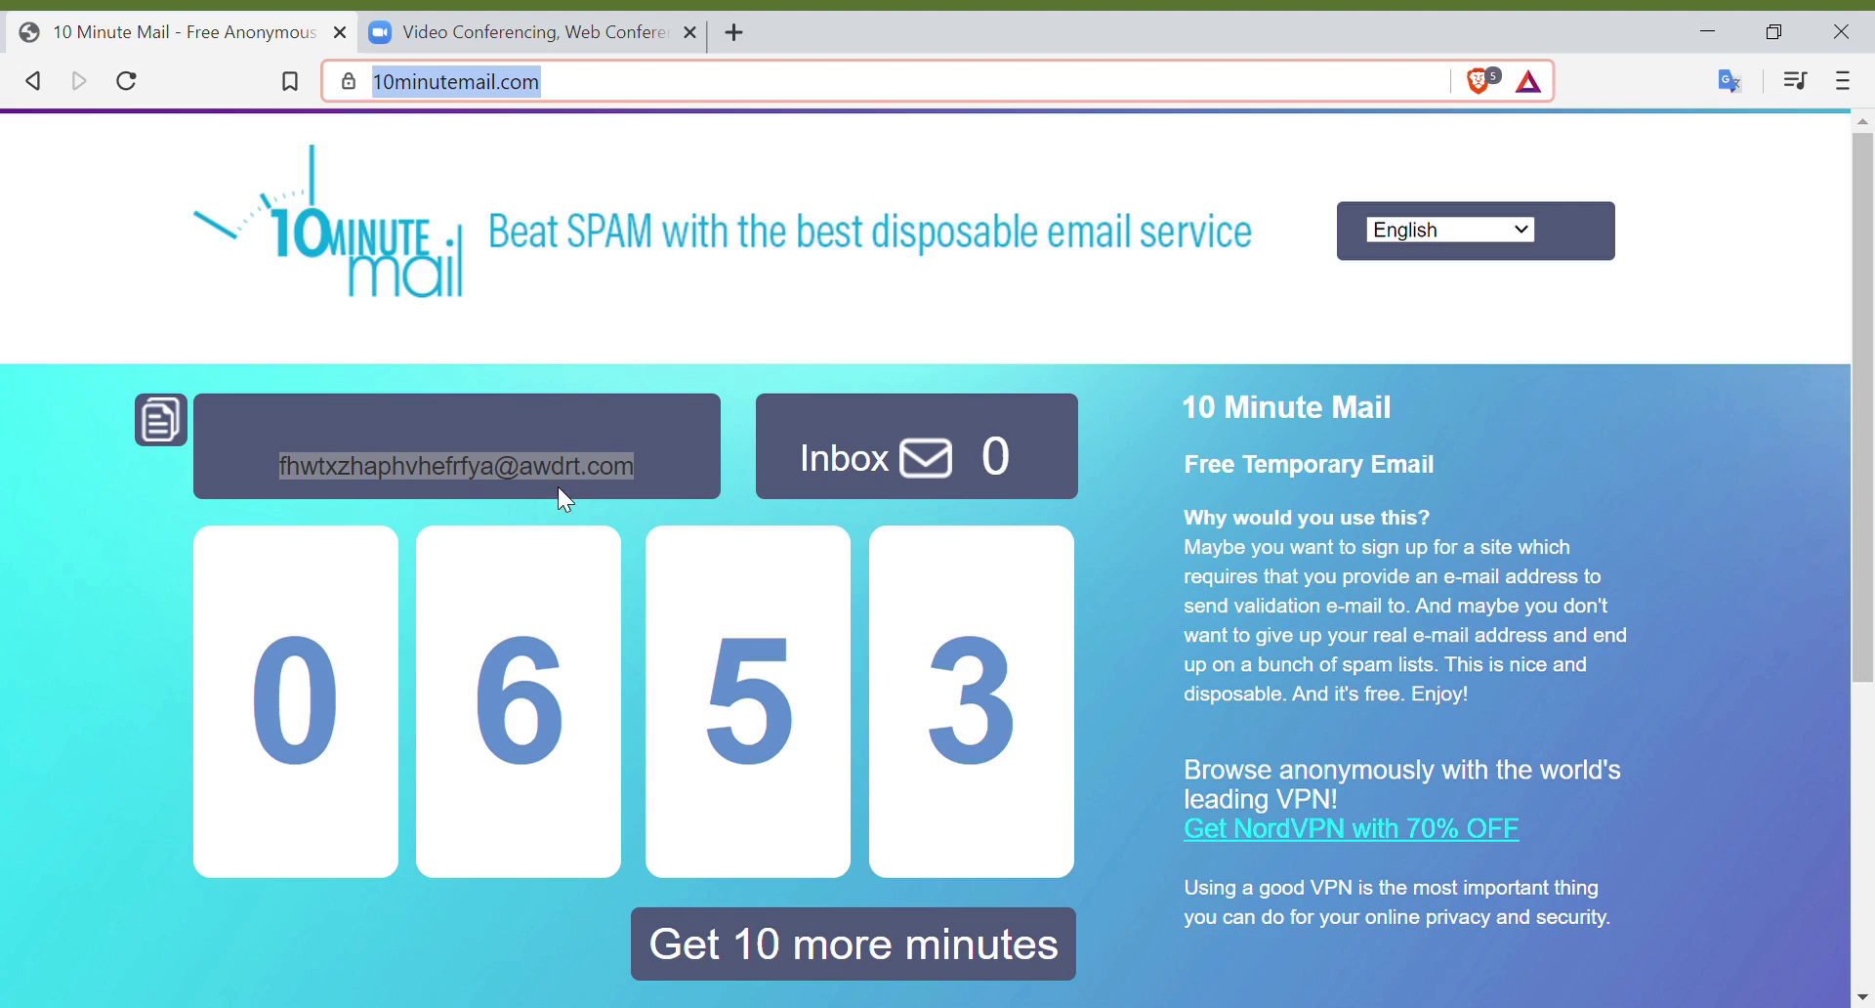
{"action": "left_click", "coordinate": [168, 432]}
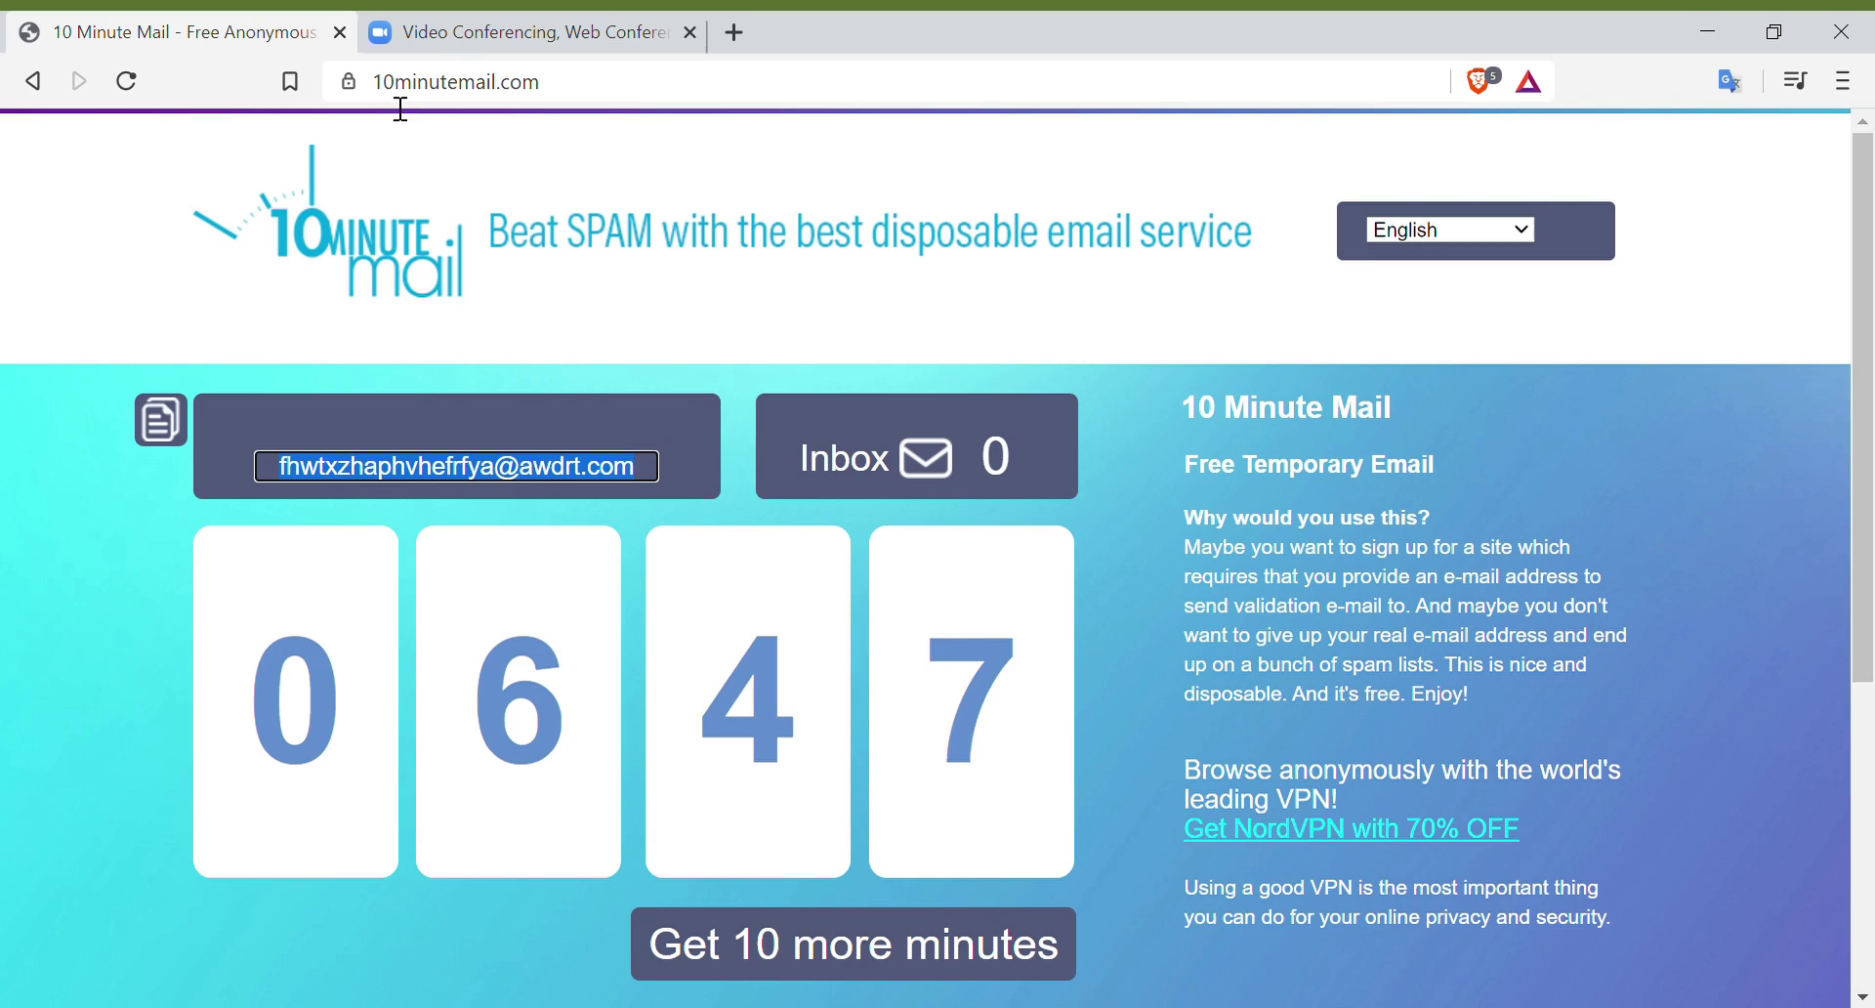
{"action": "left_click_drag", "start_coordinate": [385, 84], "coordinate": [600, 112]}
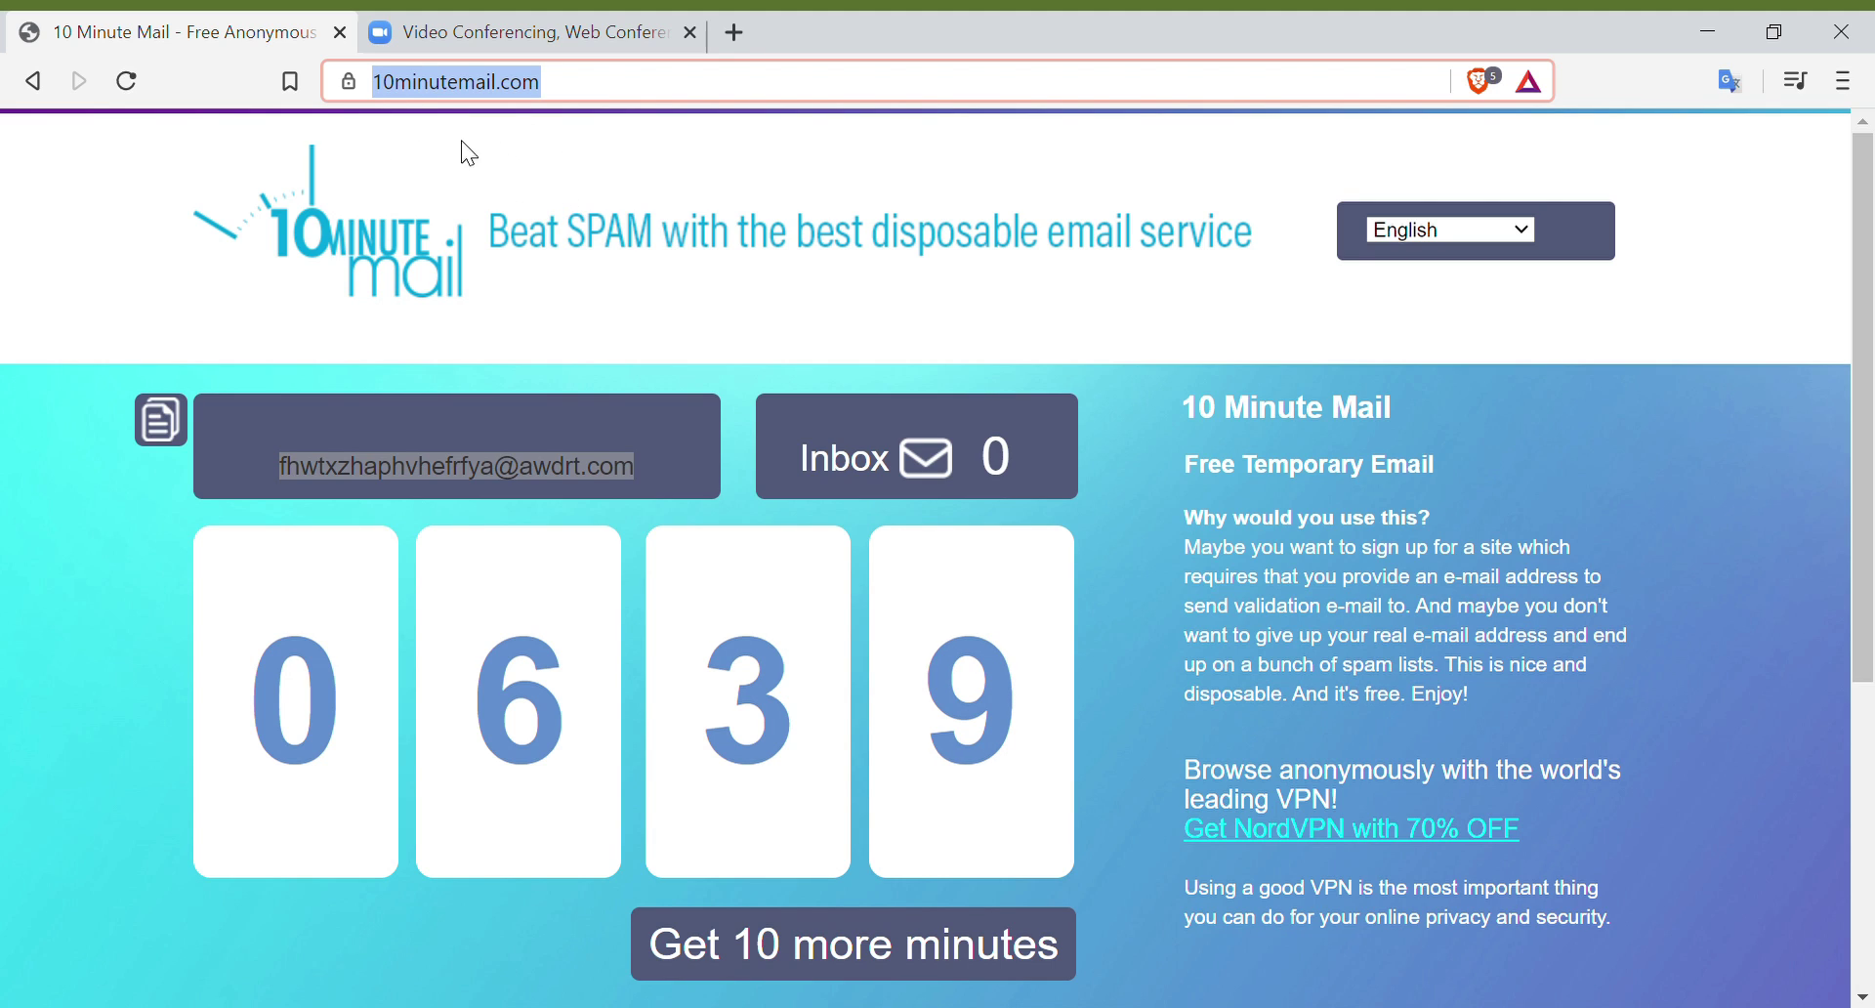
Step: On the zoom.us tab, start the free Zoom sign-up
{"action": "left_click", "coordinate": [532, 35]}
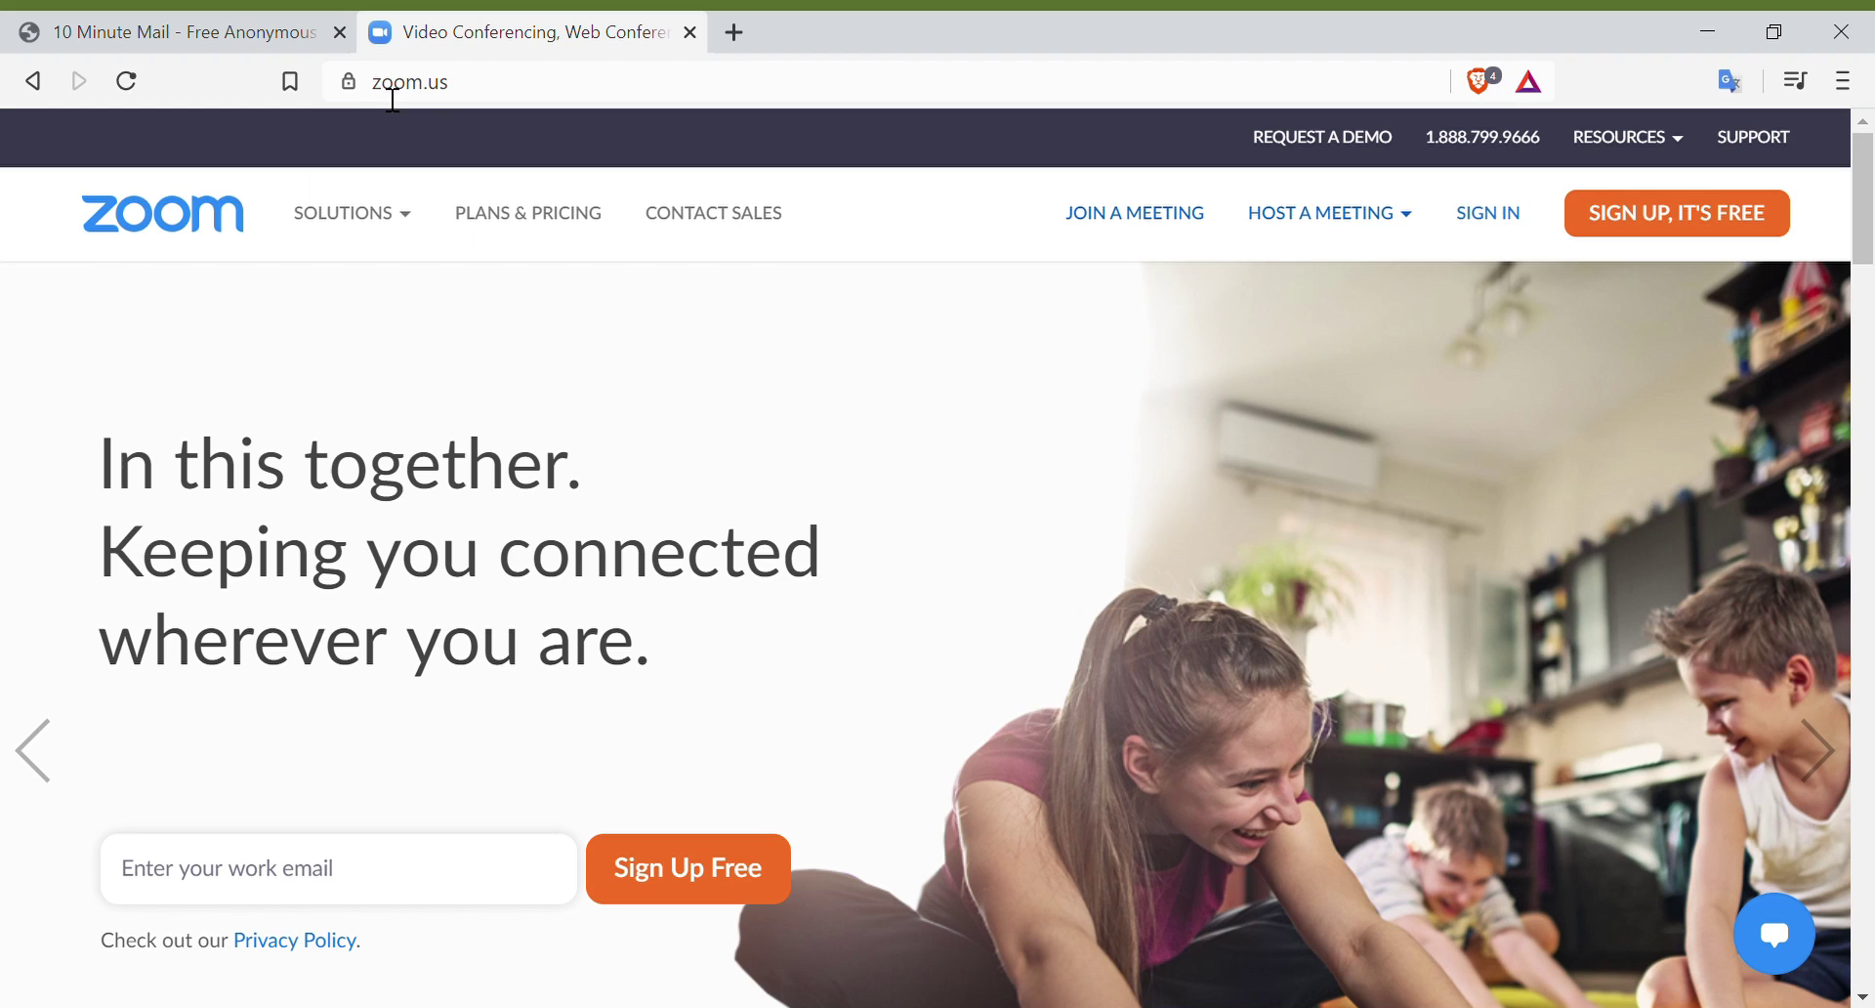
{"action": "left_click", "coordinate": [392, 99]}
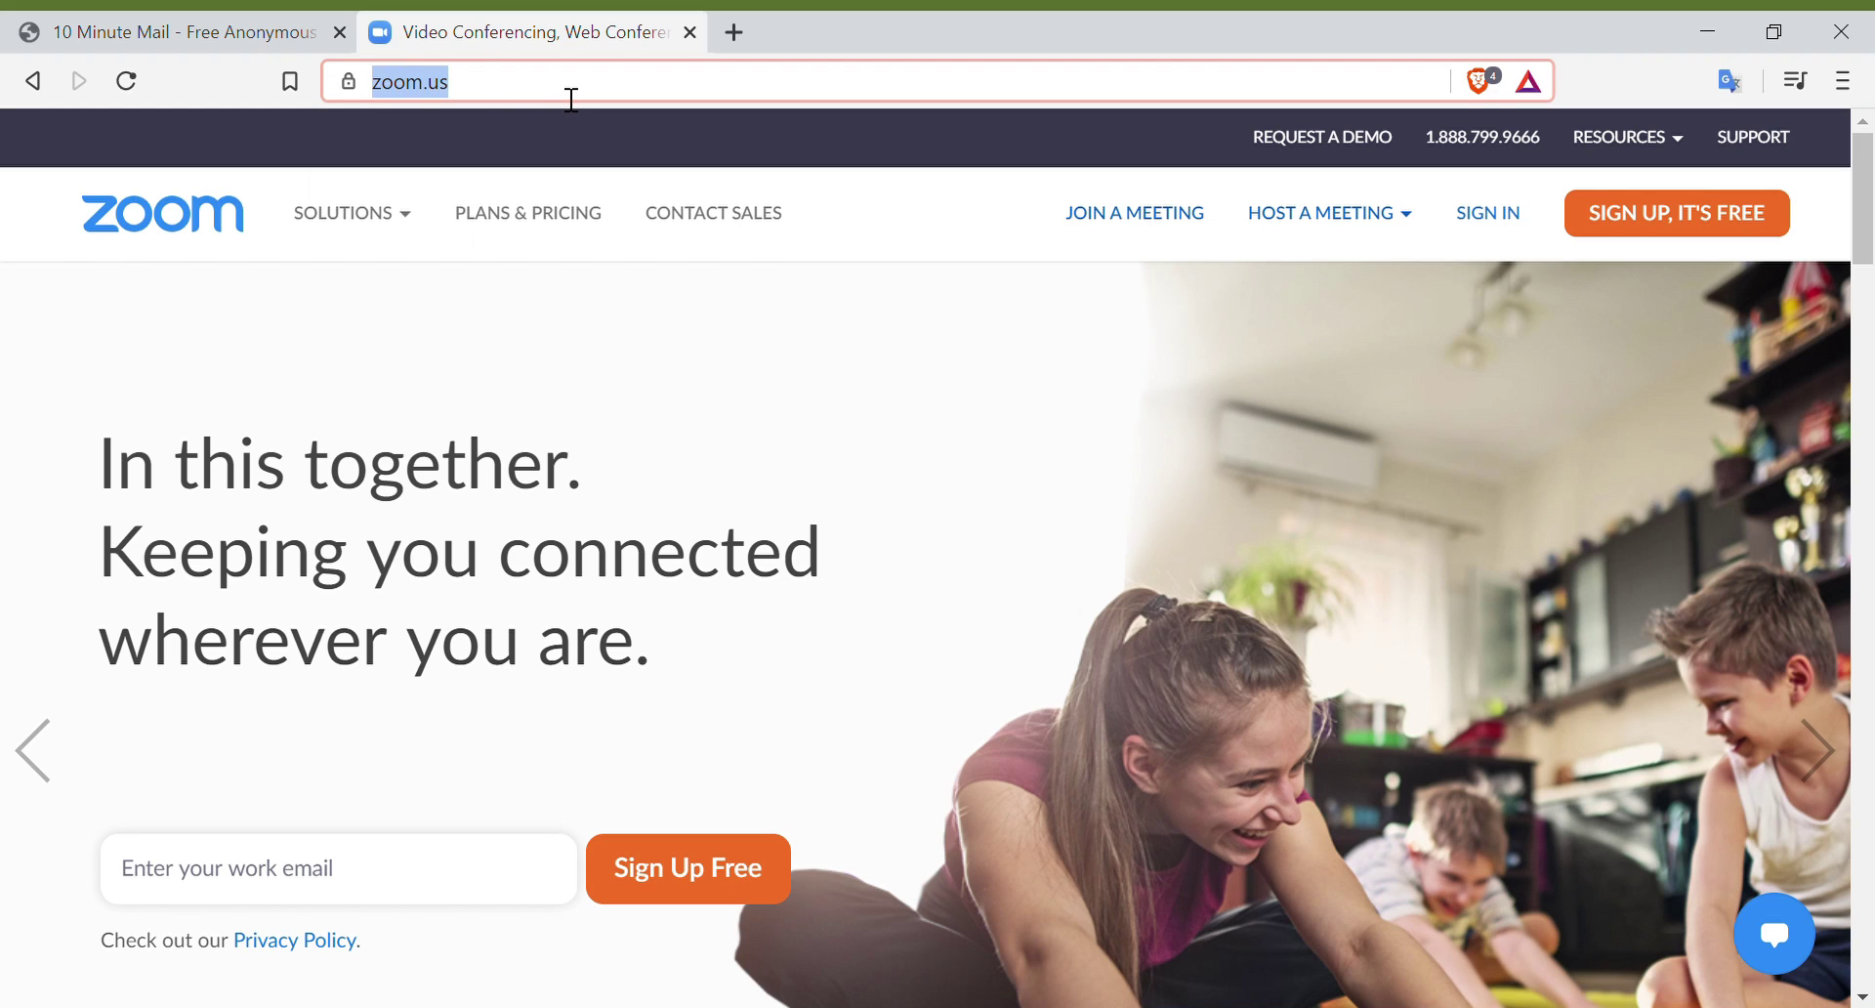
{"action": "left_click", "coordinate": [1626, 235]}
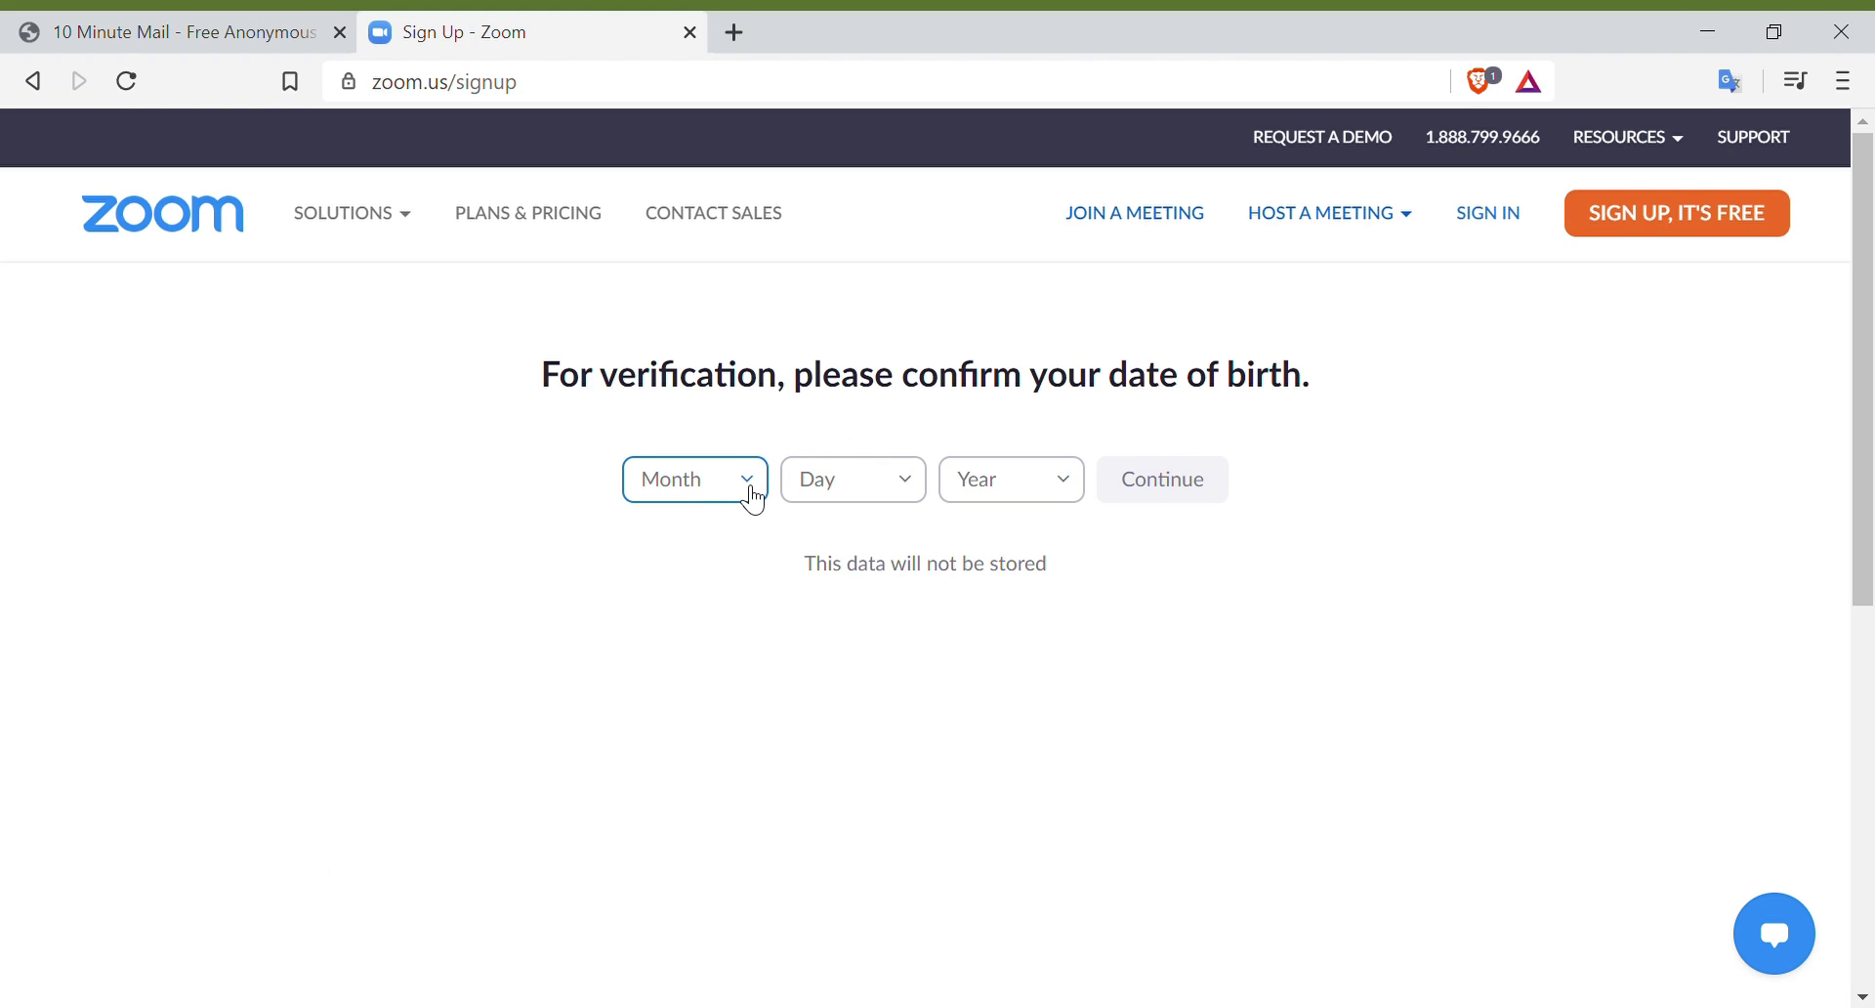
{"action": "left_click", "coordinate": [752, 493]}
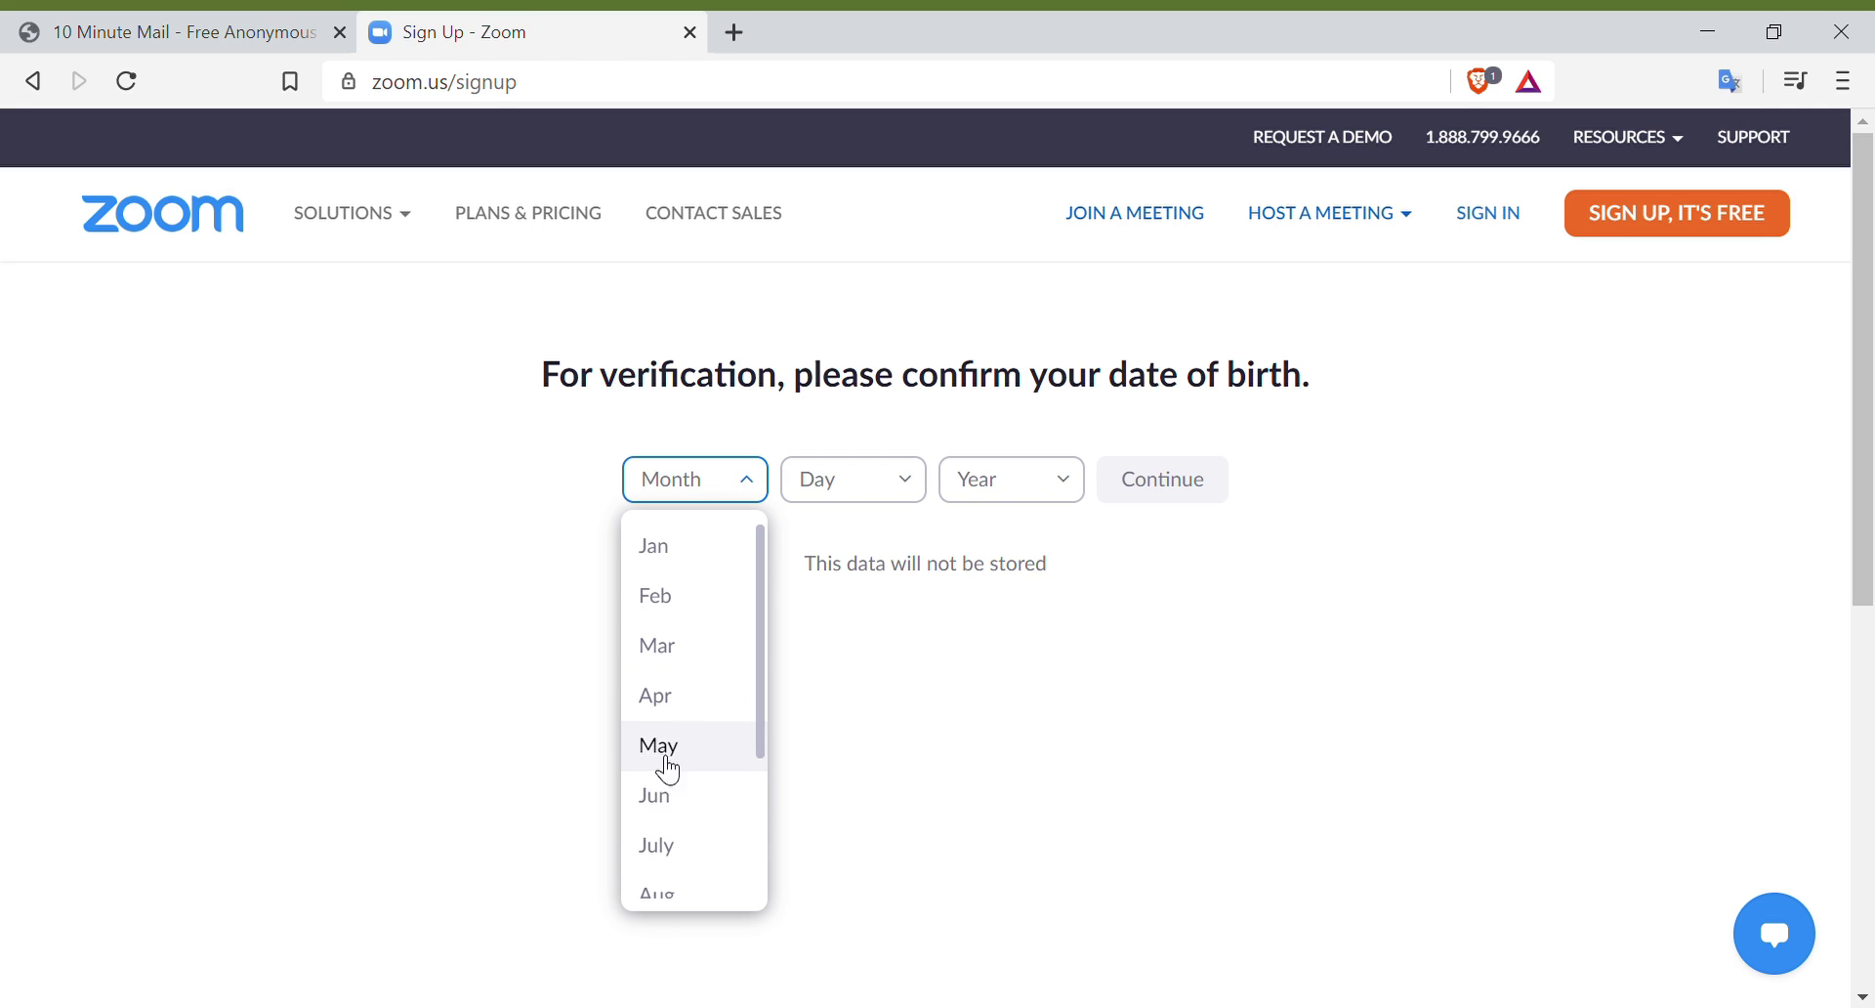
{"action": "left_click", "coordinate": [670, 859]}
{"action": "left_click", "coordinate": [858, 493]}
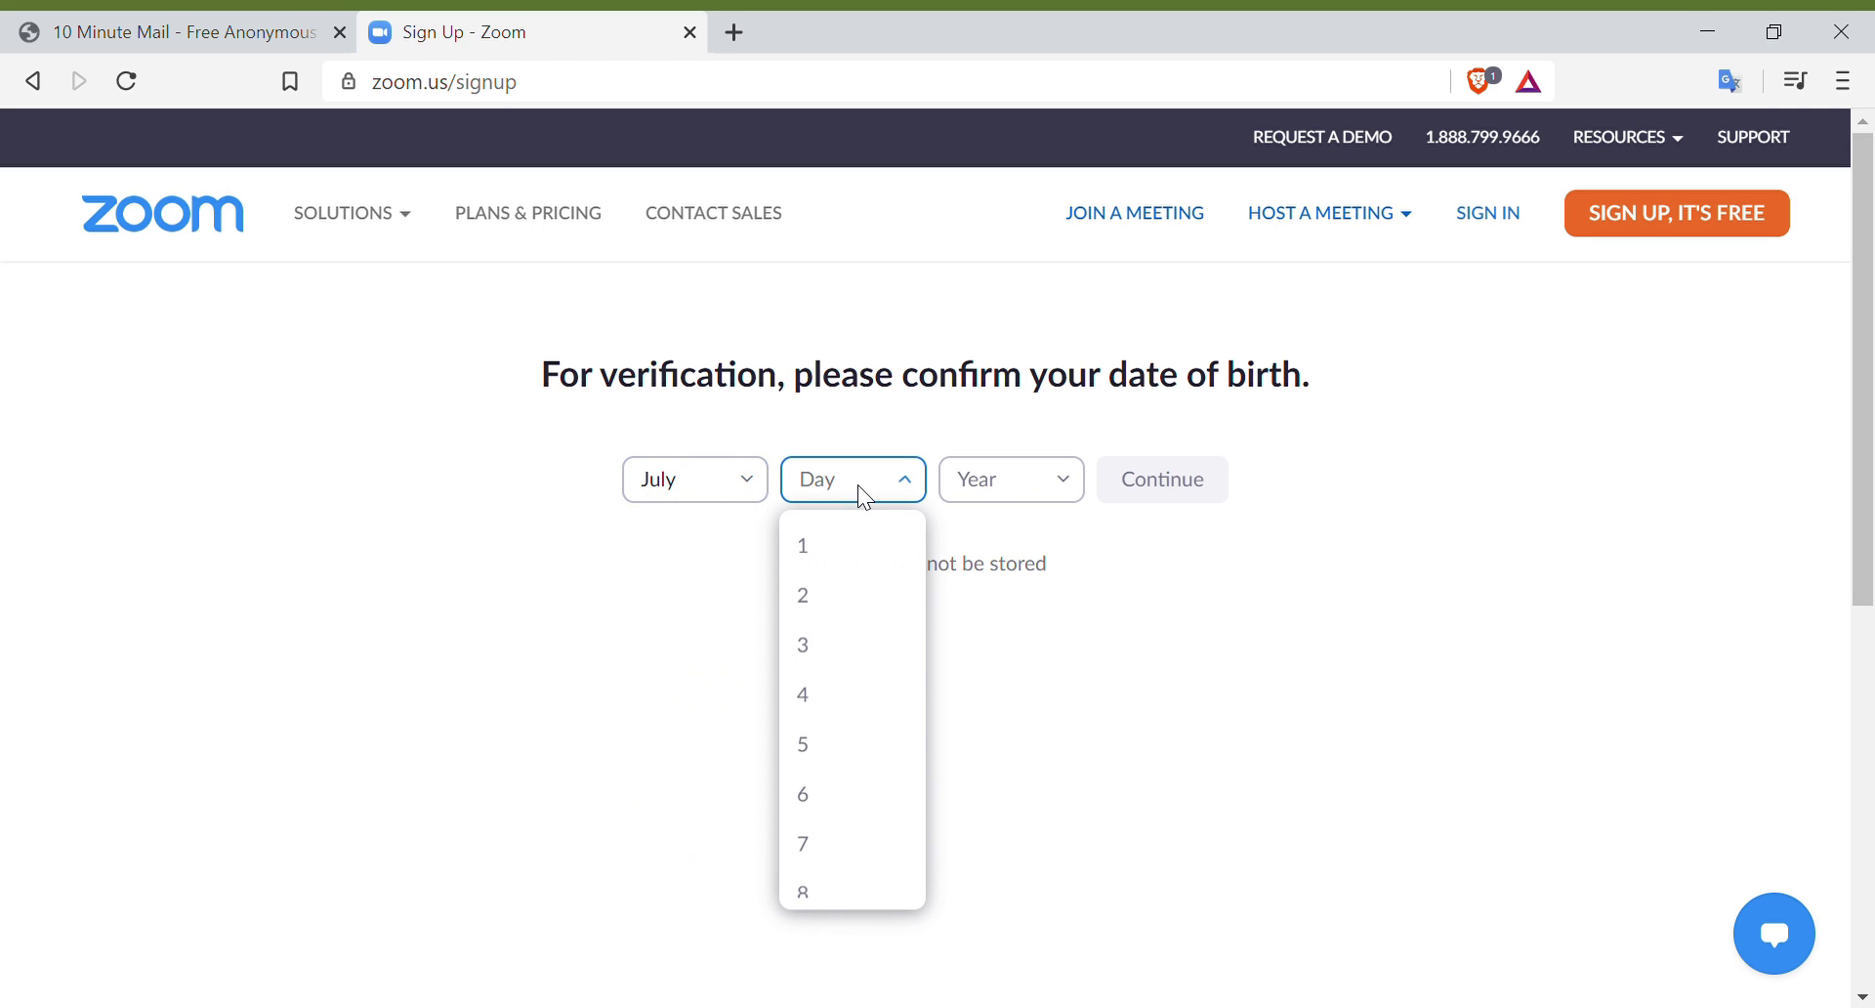
{"action": "scroll", "coordinate": [876, 610], "scroll_direction": "down", "scroll_amount": 4}
{"action": "scroll", "coordinate": [876, 611], "scroll_direction": "down", "scroll_amount": 5}
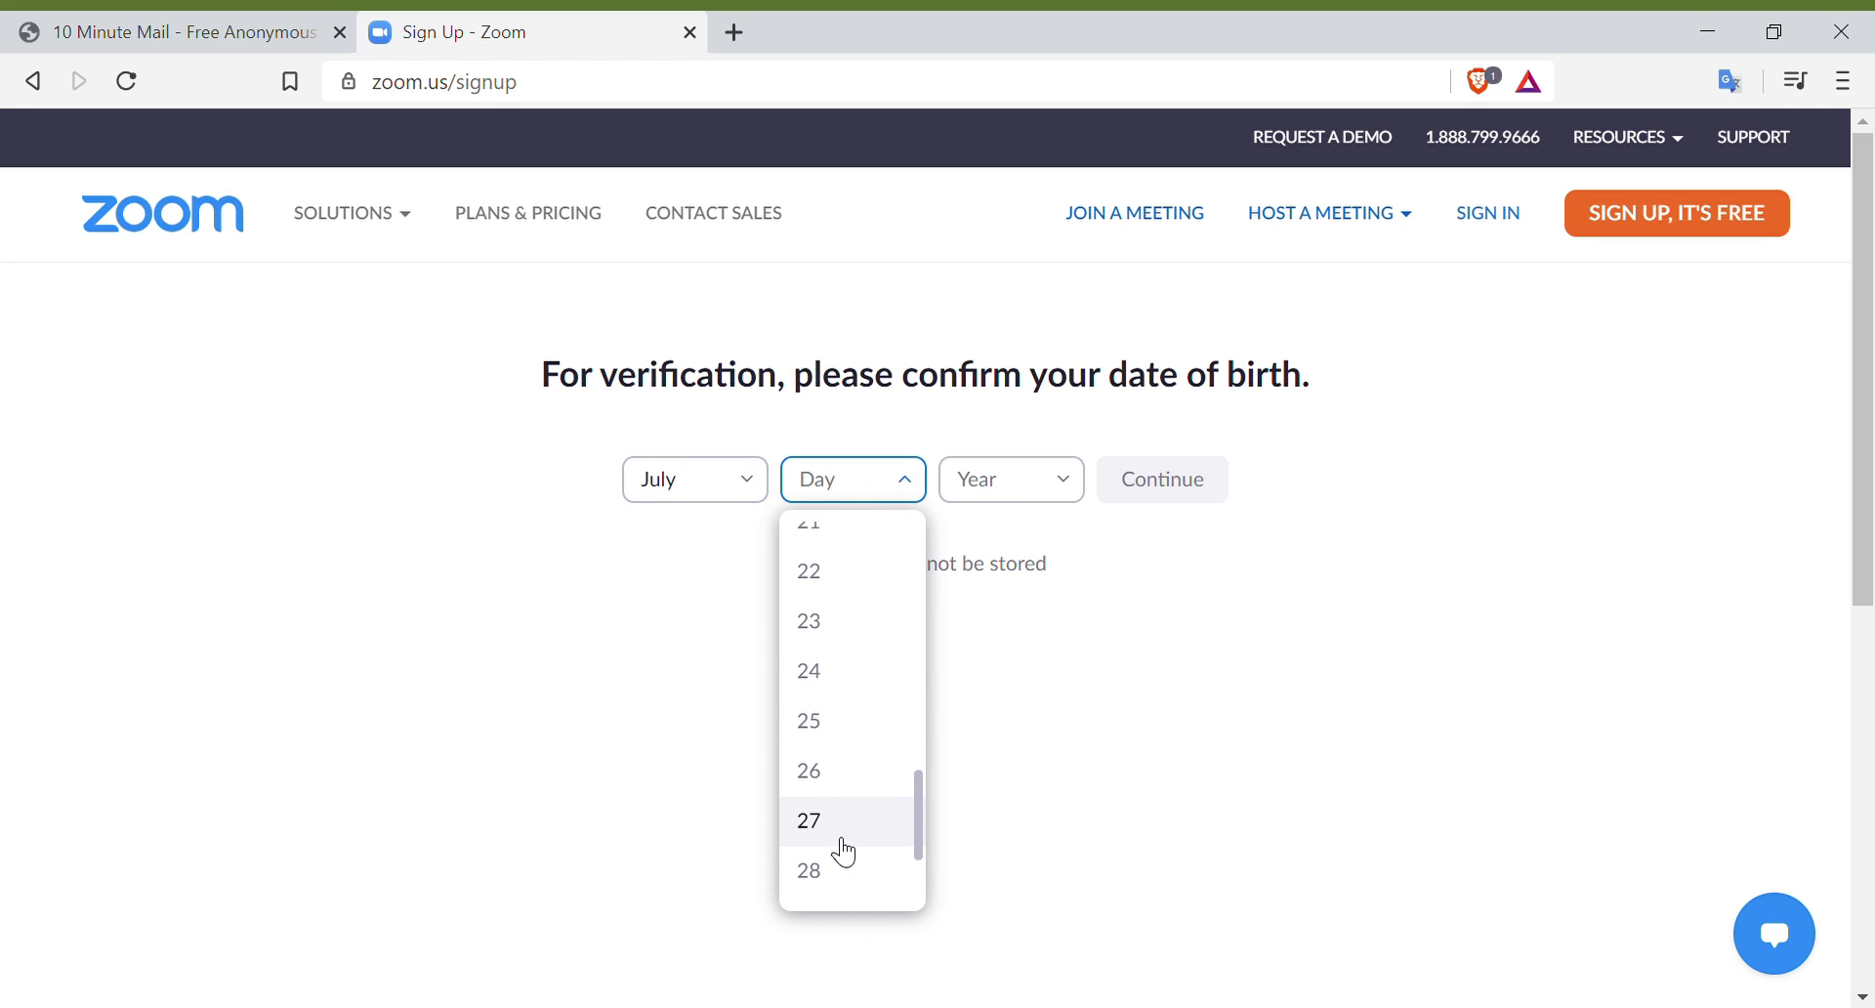
{"action": "left_click", "coordinate": [835, 869]}
{"action": "left_click", "coordinate": [1040, 479]}
{"action": "scroll", "coordinate": [1038, 683], "scroll_direction": "down", "scroll_amount": 10}
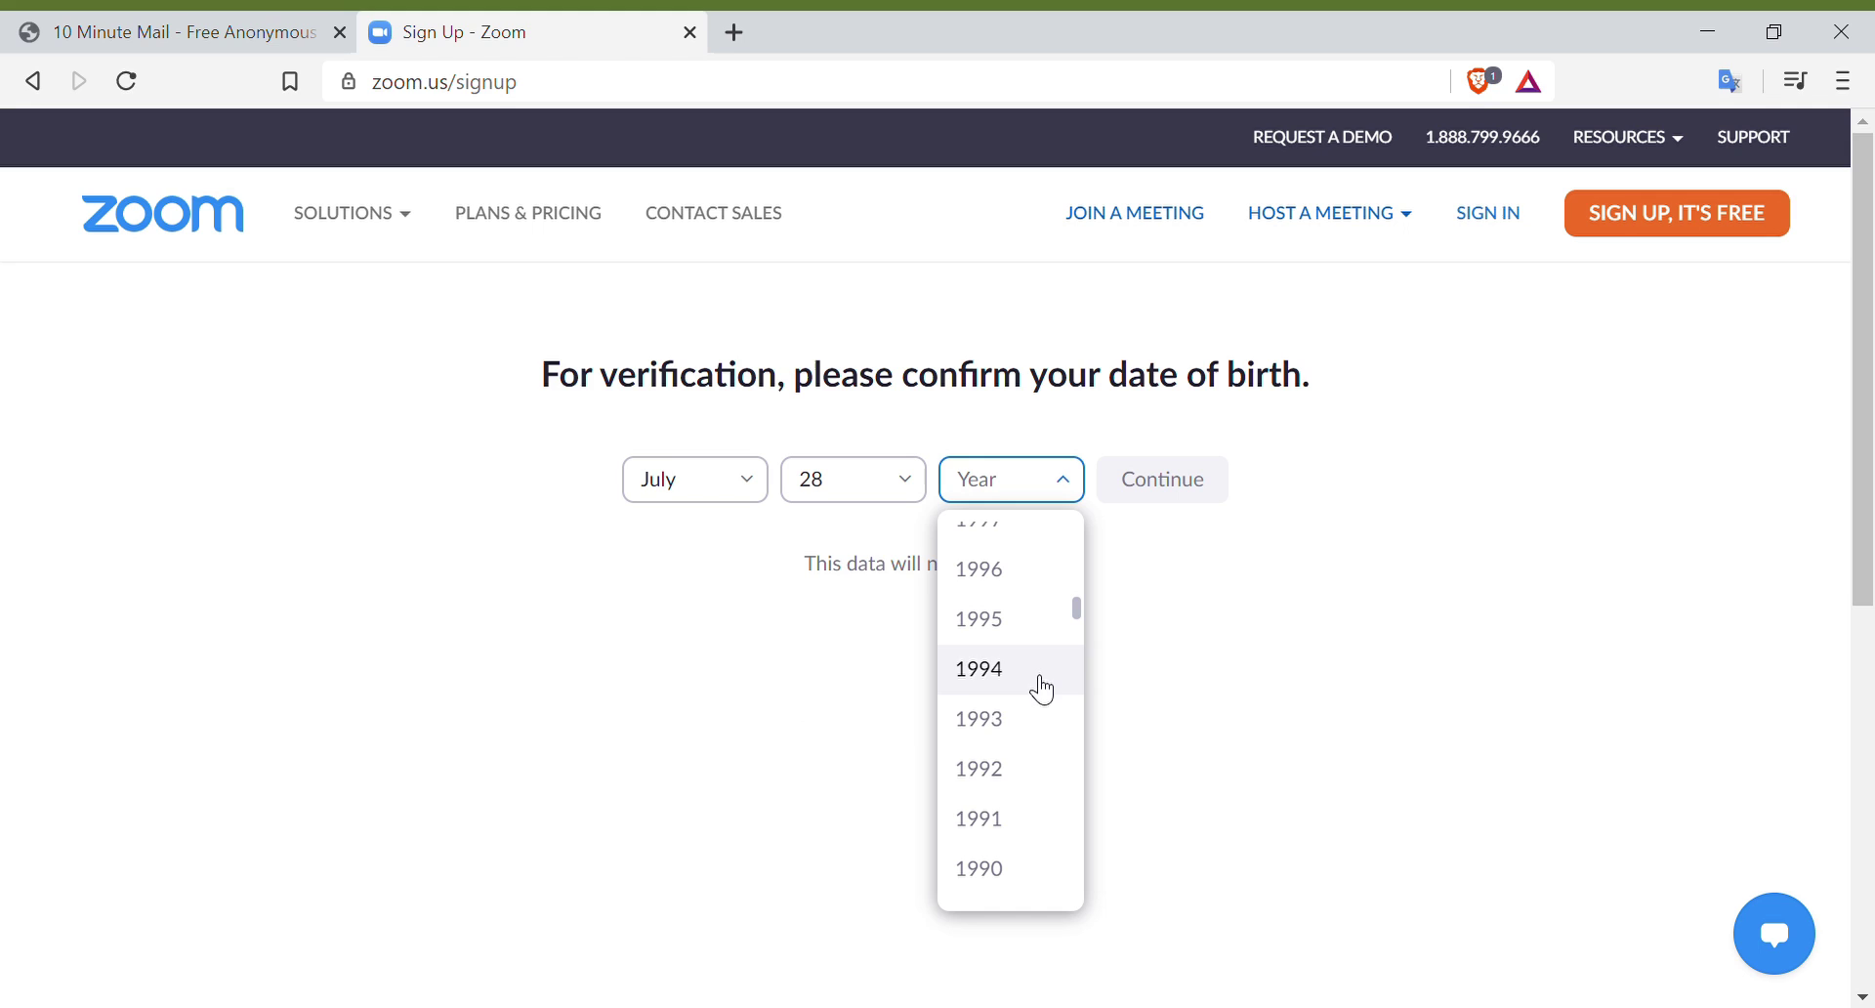
{"action": "scroll", "coordinate": [1031, 840], "scroll_direction": "down", "scroll_amount": 2}
{"action": "left_click", "coordinate": [1015, 832]}
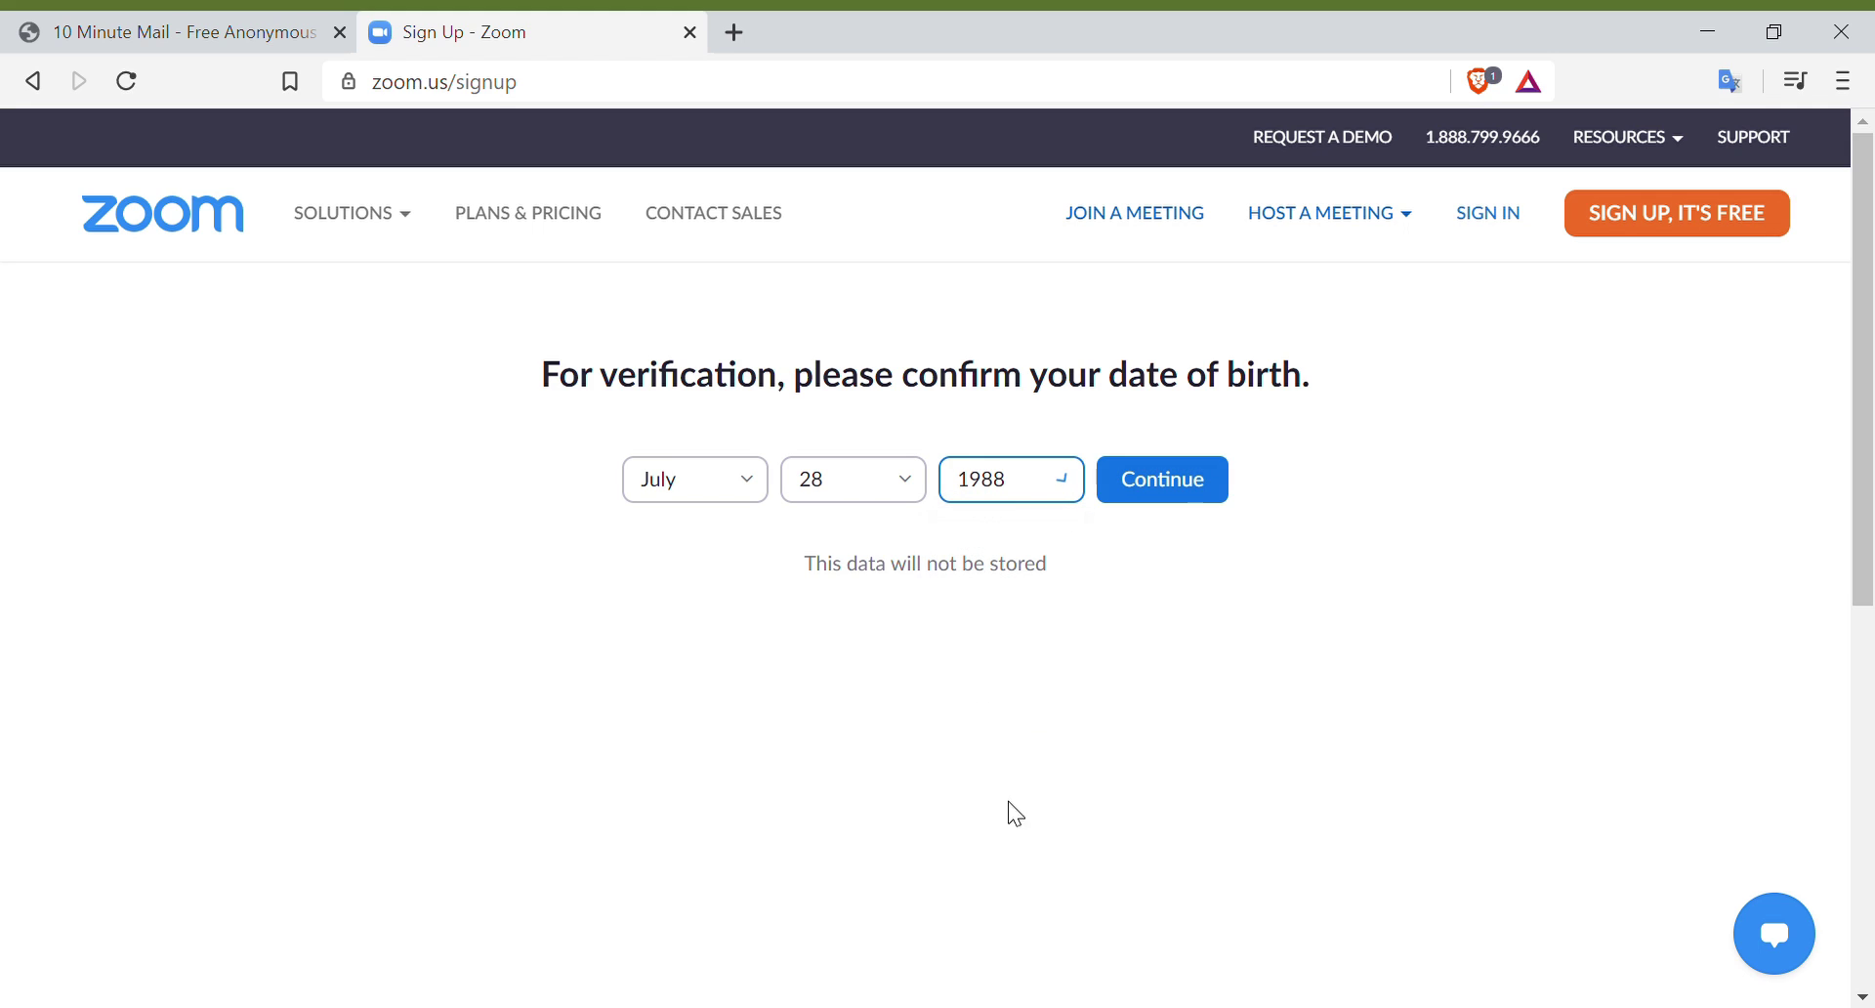
{"action": "left_click", "coordinate": [1193, 498]}
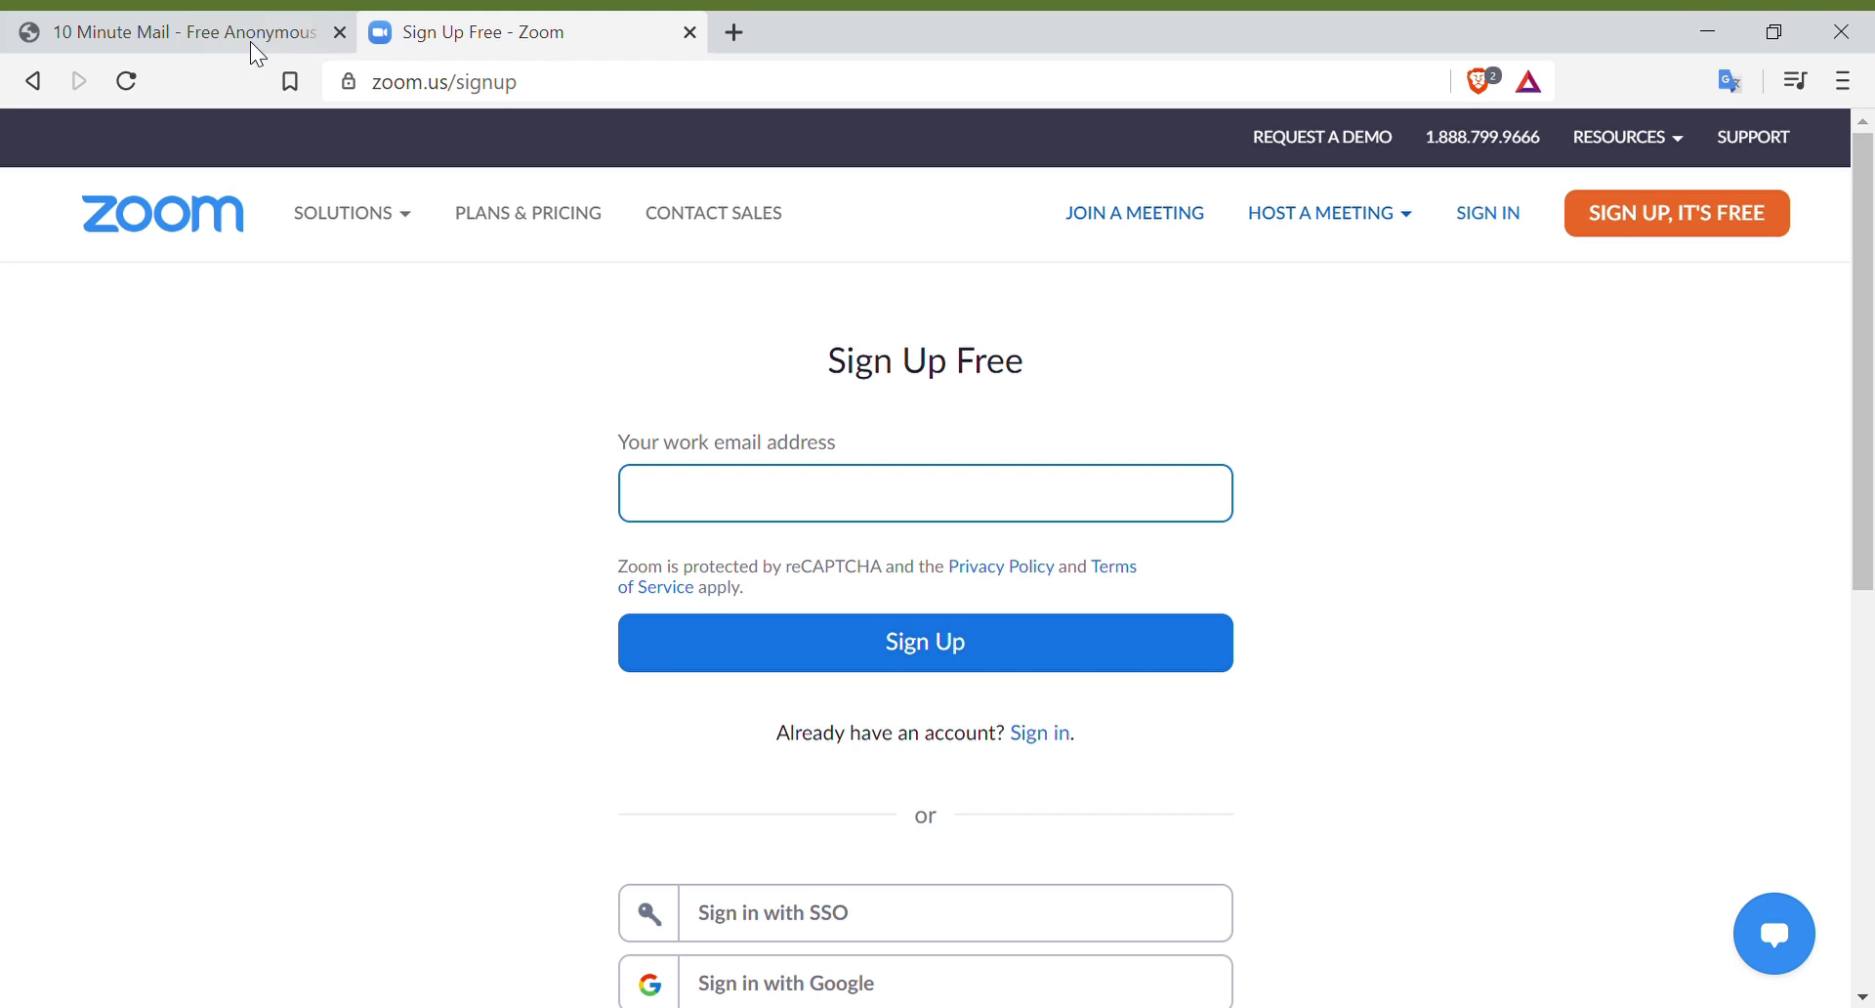
{"action": "left_click", "coordinate": [228, 28]}
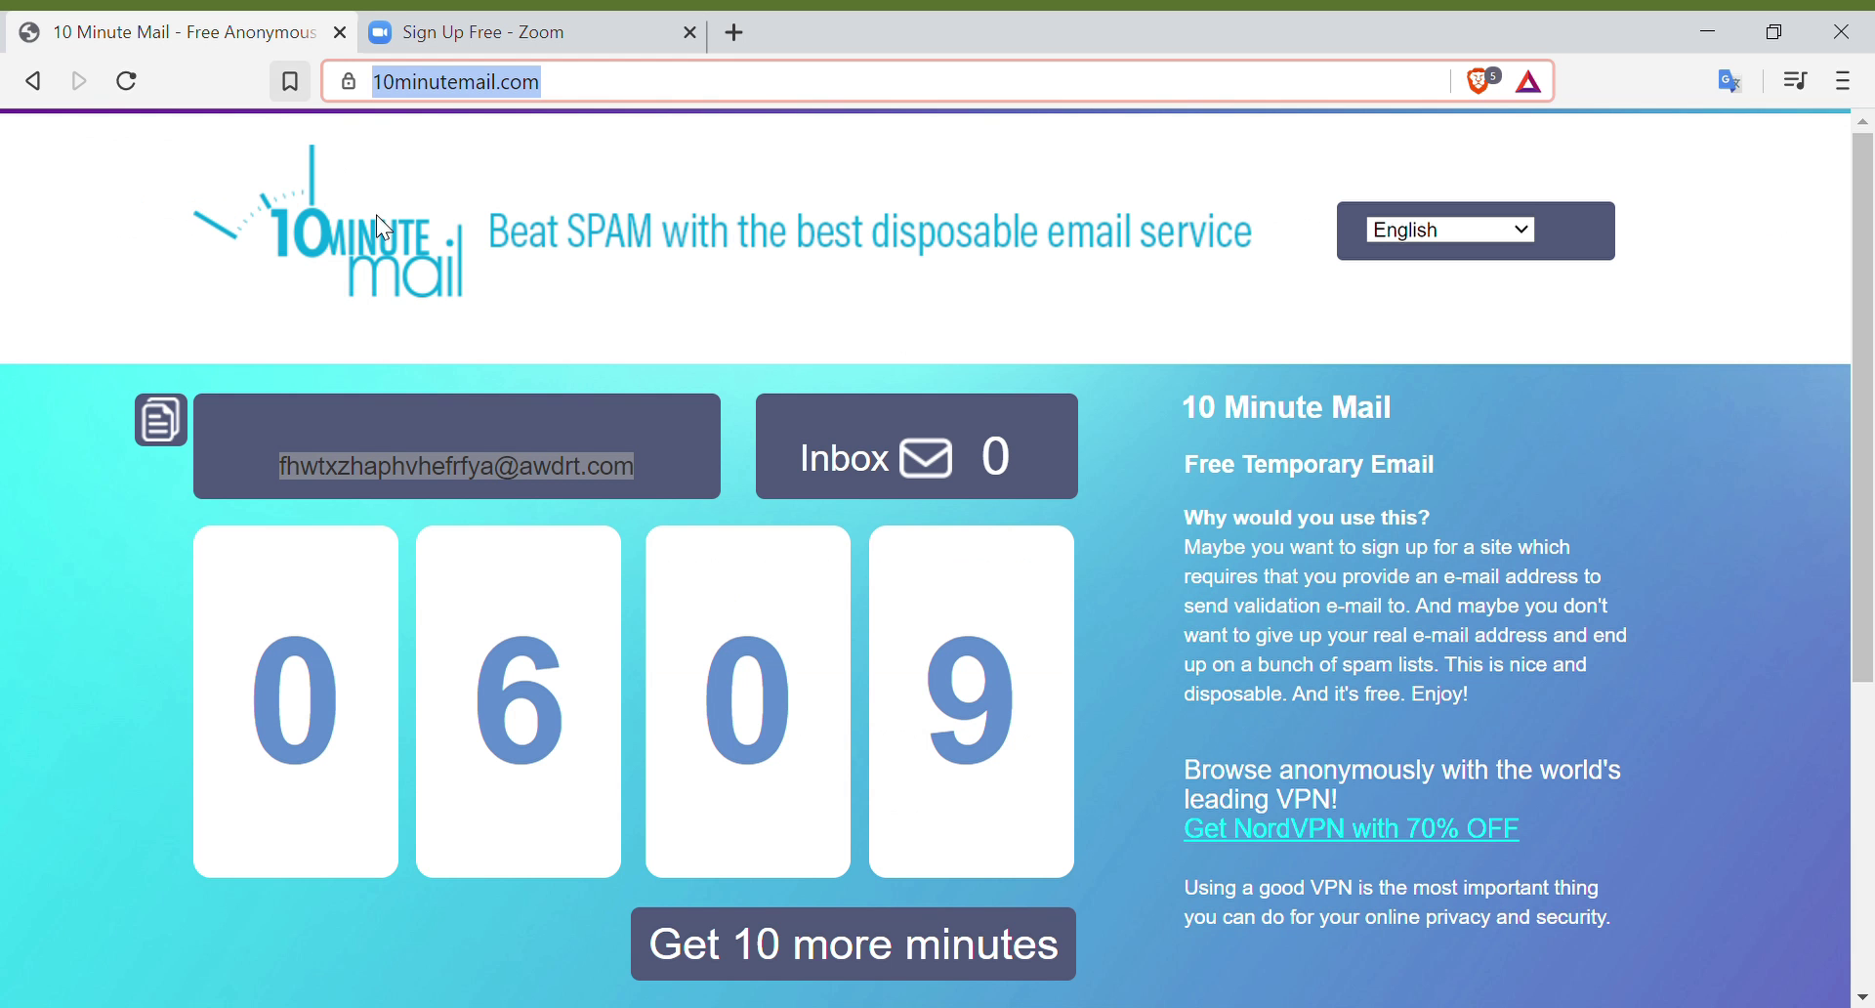
{"action": "left_click", "coordinate": [299, 476]}
{"action": "key", "text": "ctrl+c"}
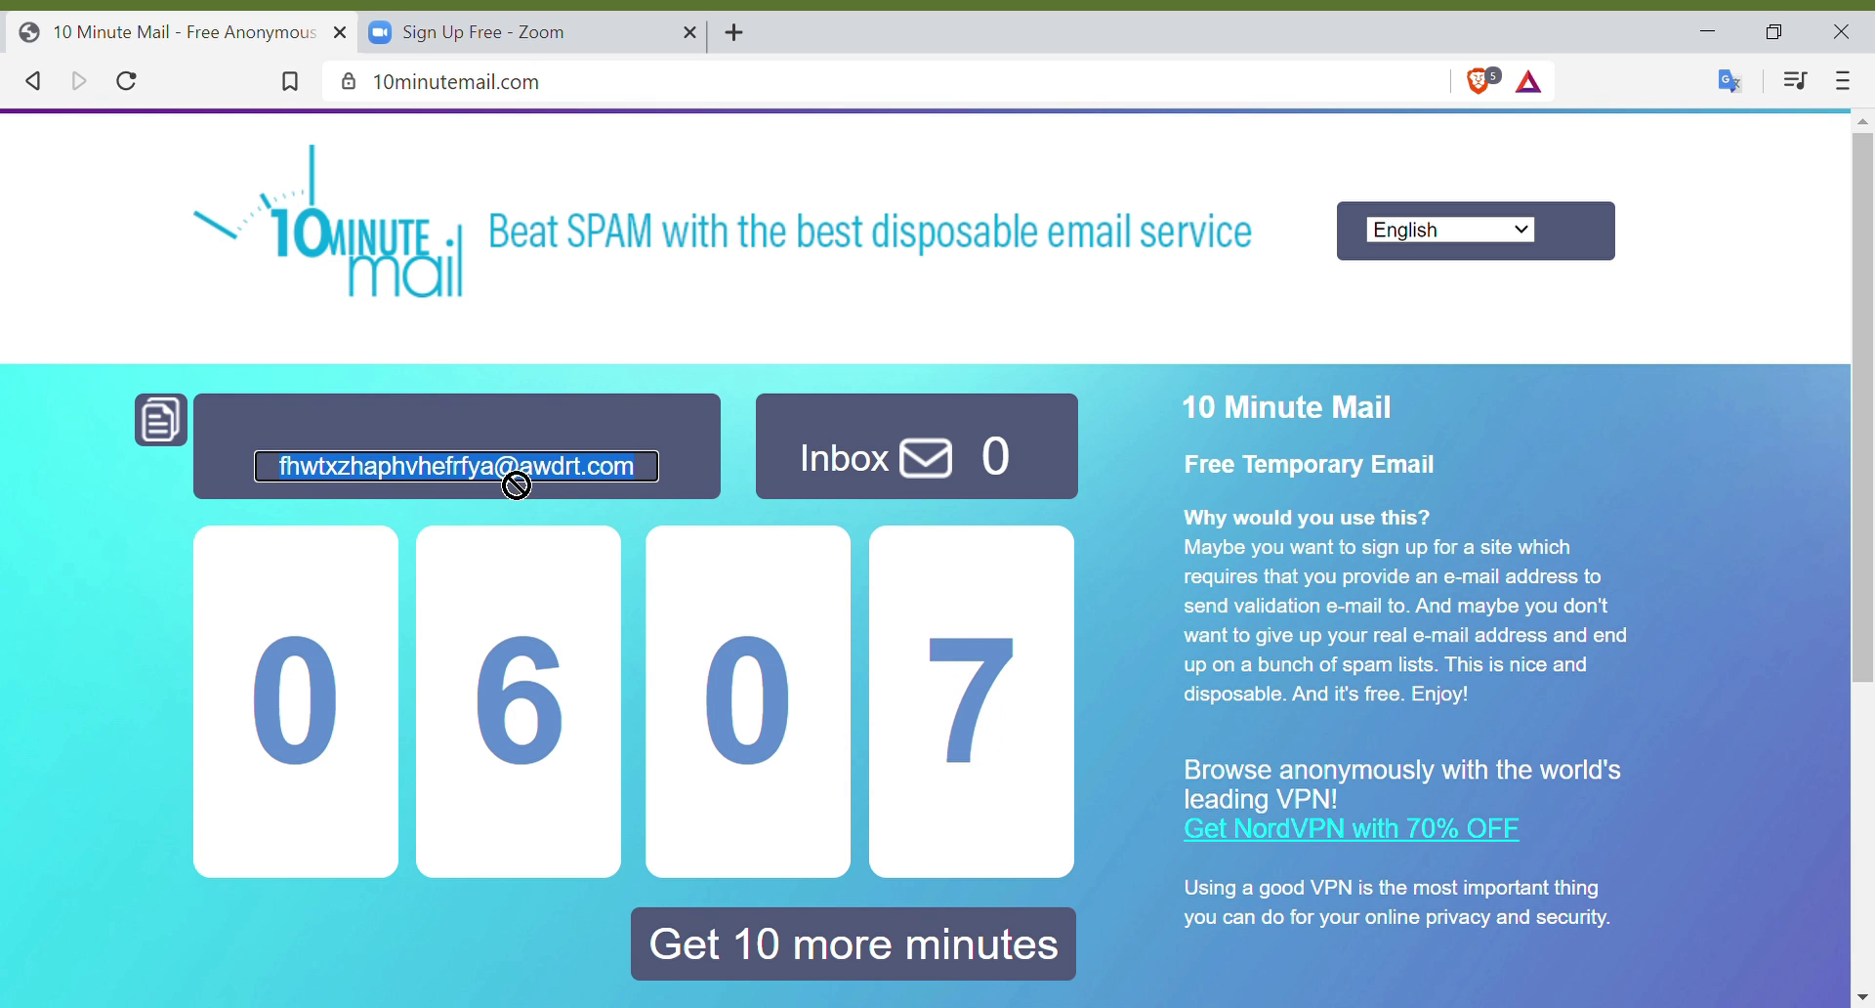
{"action": "left_click", "coordinate": [554, 29]}
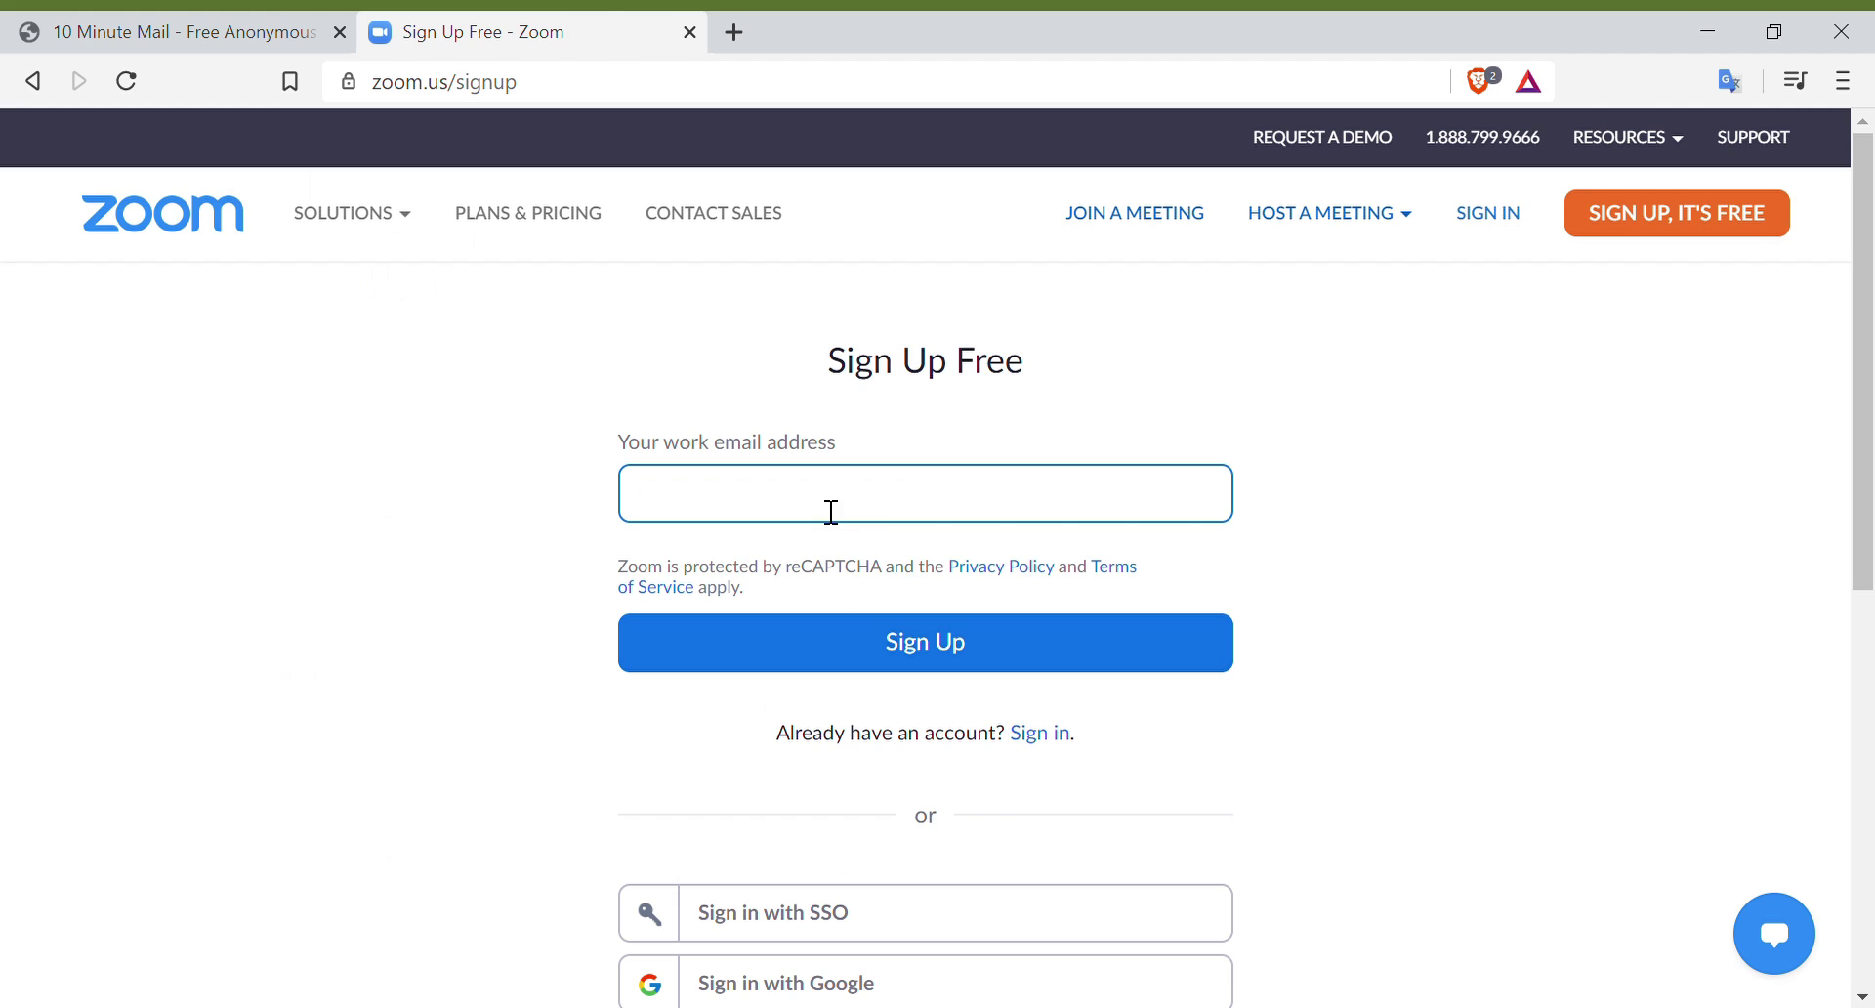
{"action": "key", "text": "ctrl+v"}
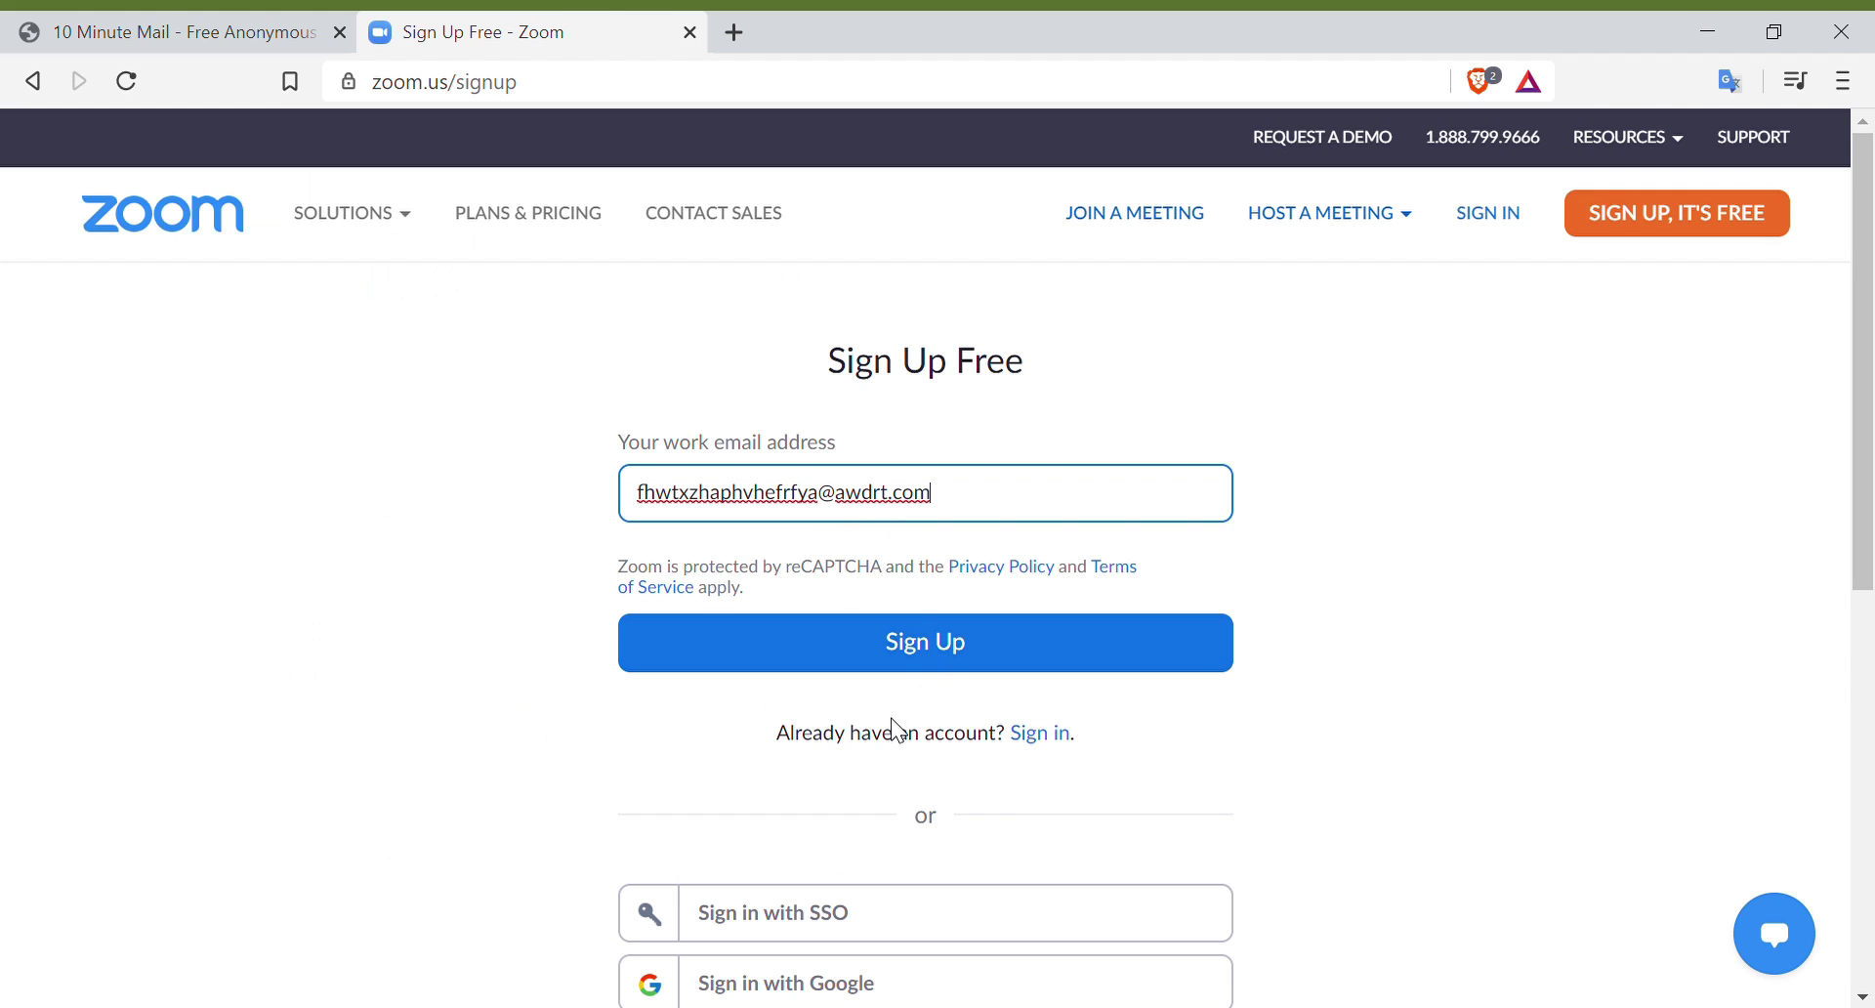
{"action": "left_click", "coordinate": [928, 644]}
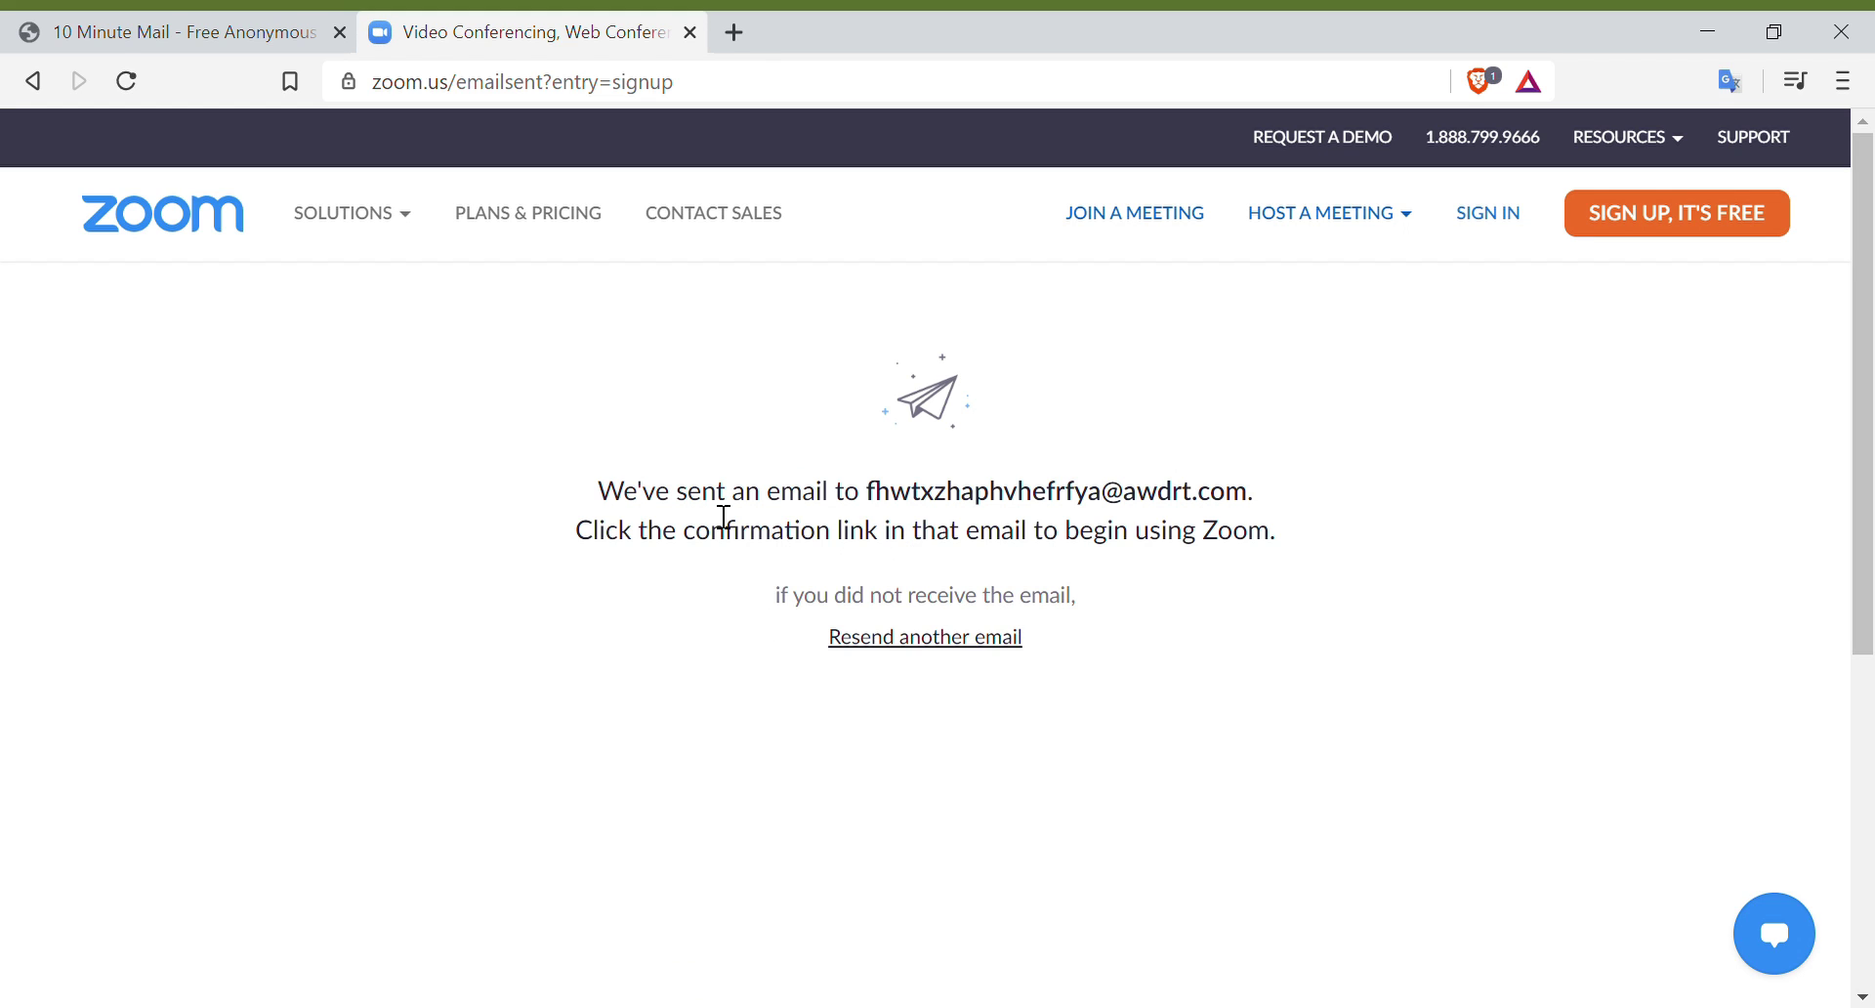
Step: Highlight the confirmation message Zoom shows after the email is sent
{"action": "left_click_drag", "start_coordinate": [599, 500], "coordinate": [1282, 537]}
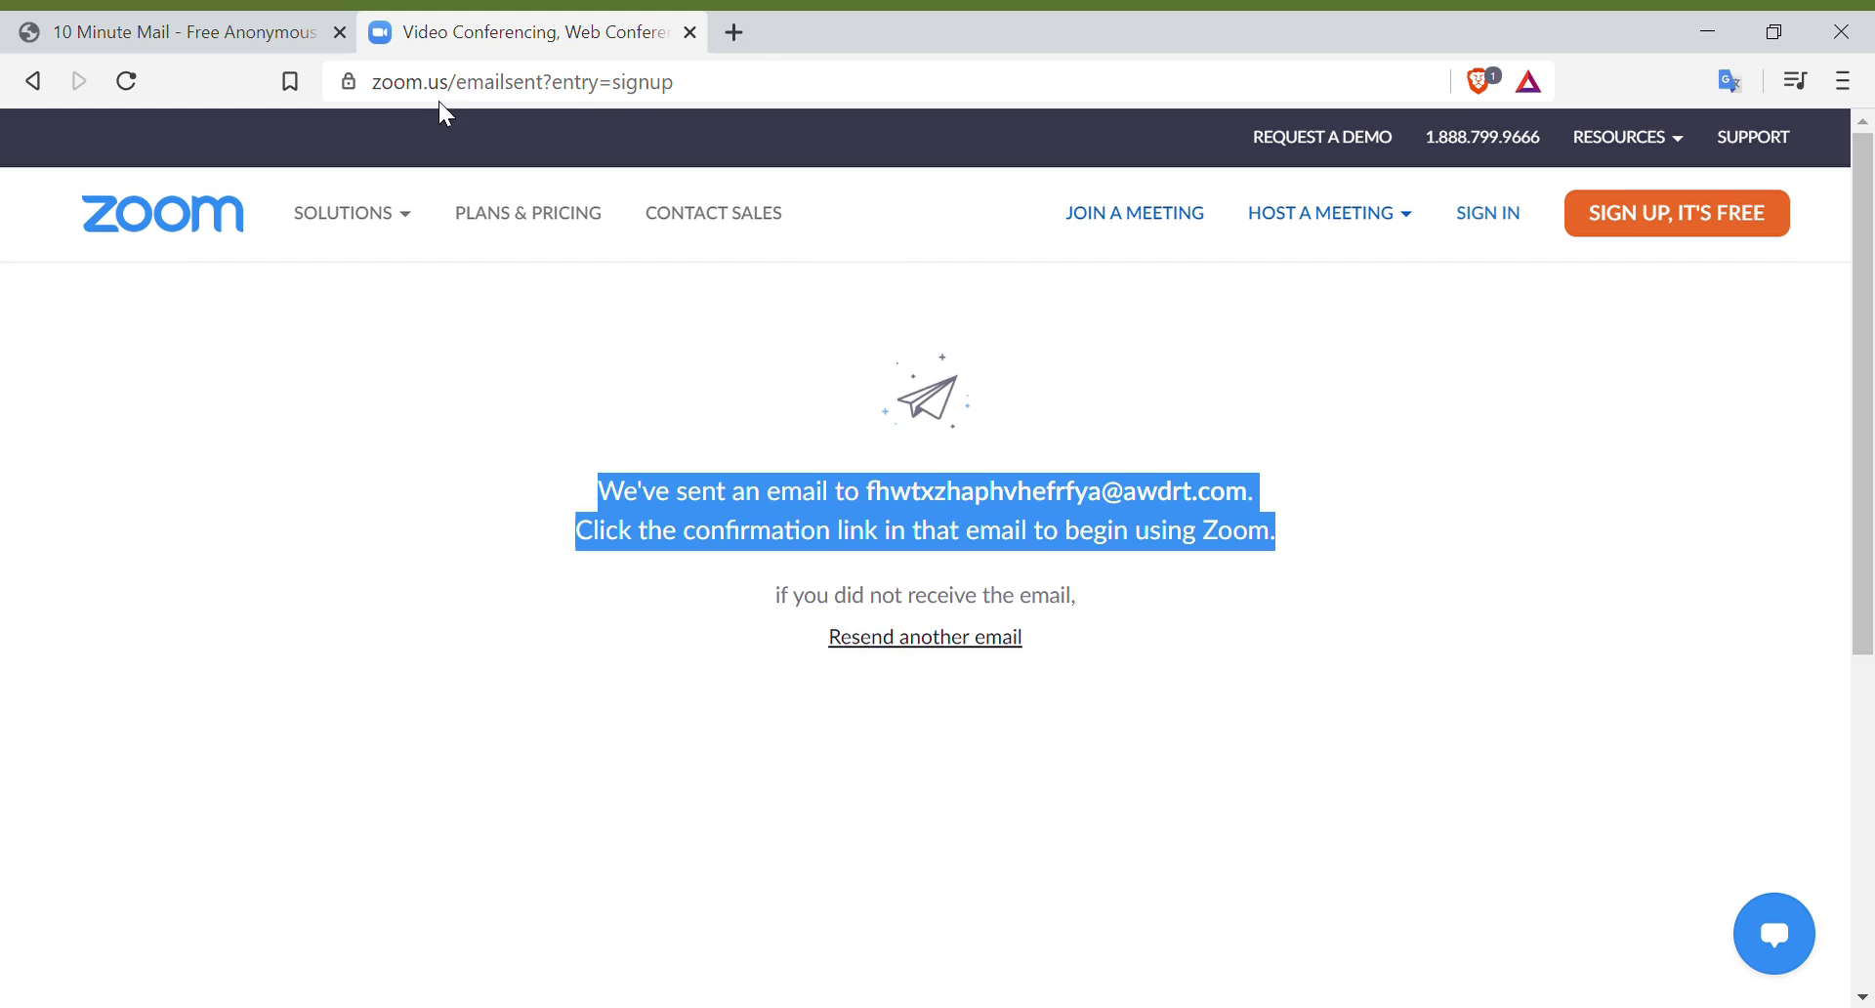
{"action": "mouse_move", "coordinate": [351, 213]}
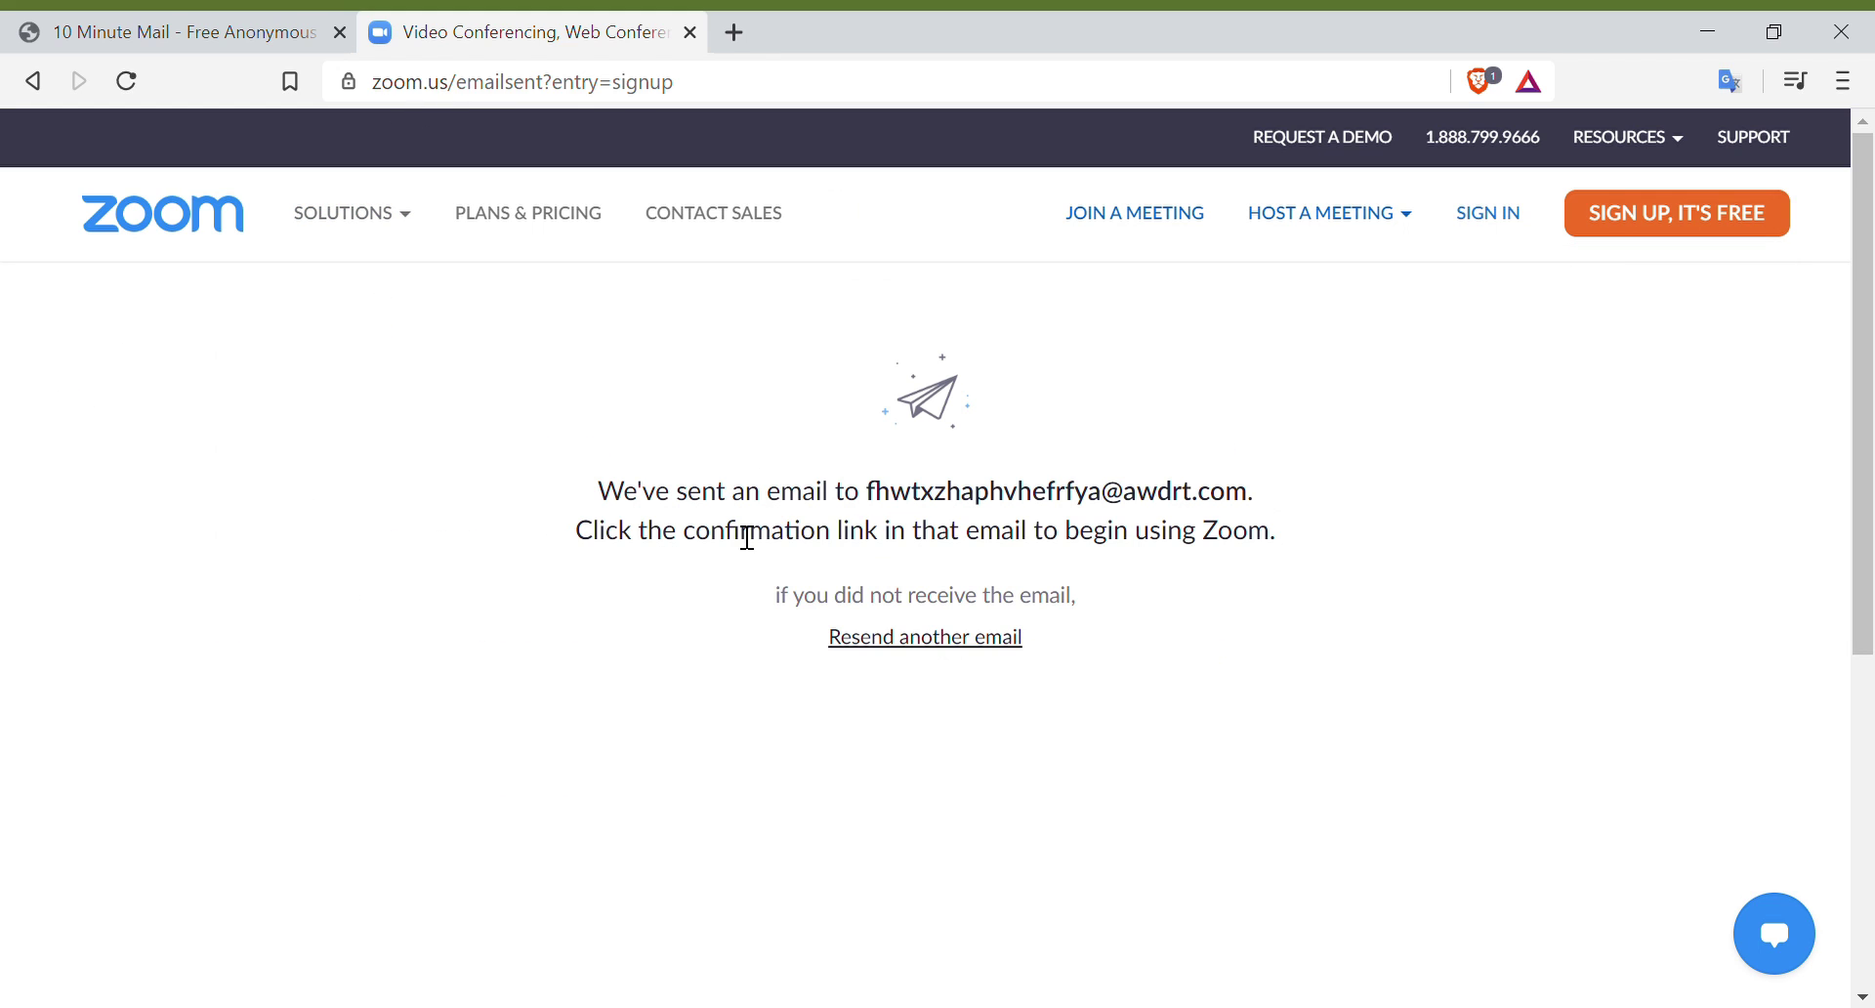
{"action": "left_click_drag", "start_coordinate": [598, 500], "coordinate": [1358, 541]}
Step: Open the 'Please activate your Zoom account' email in the temporary inbox
{"action": "left_click", "coordinate": [195, 33]}
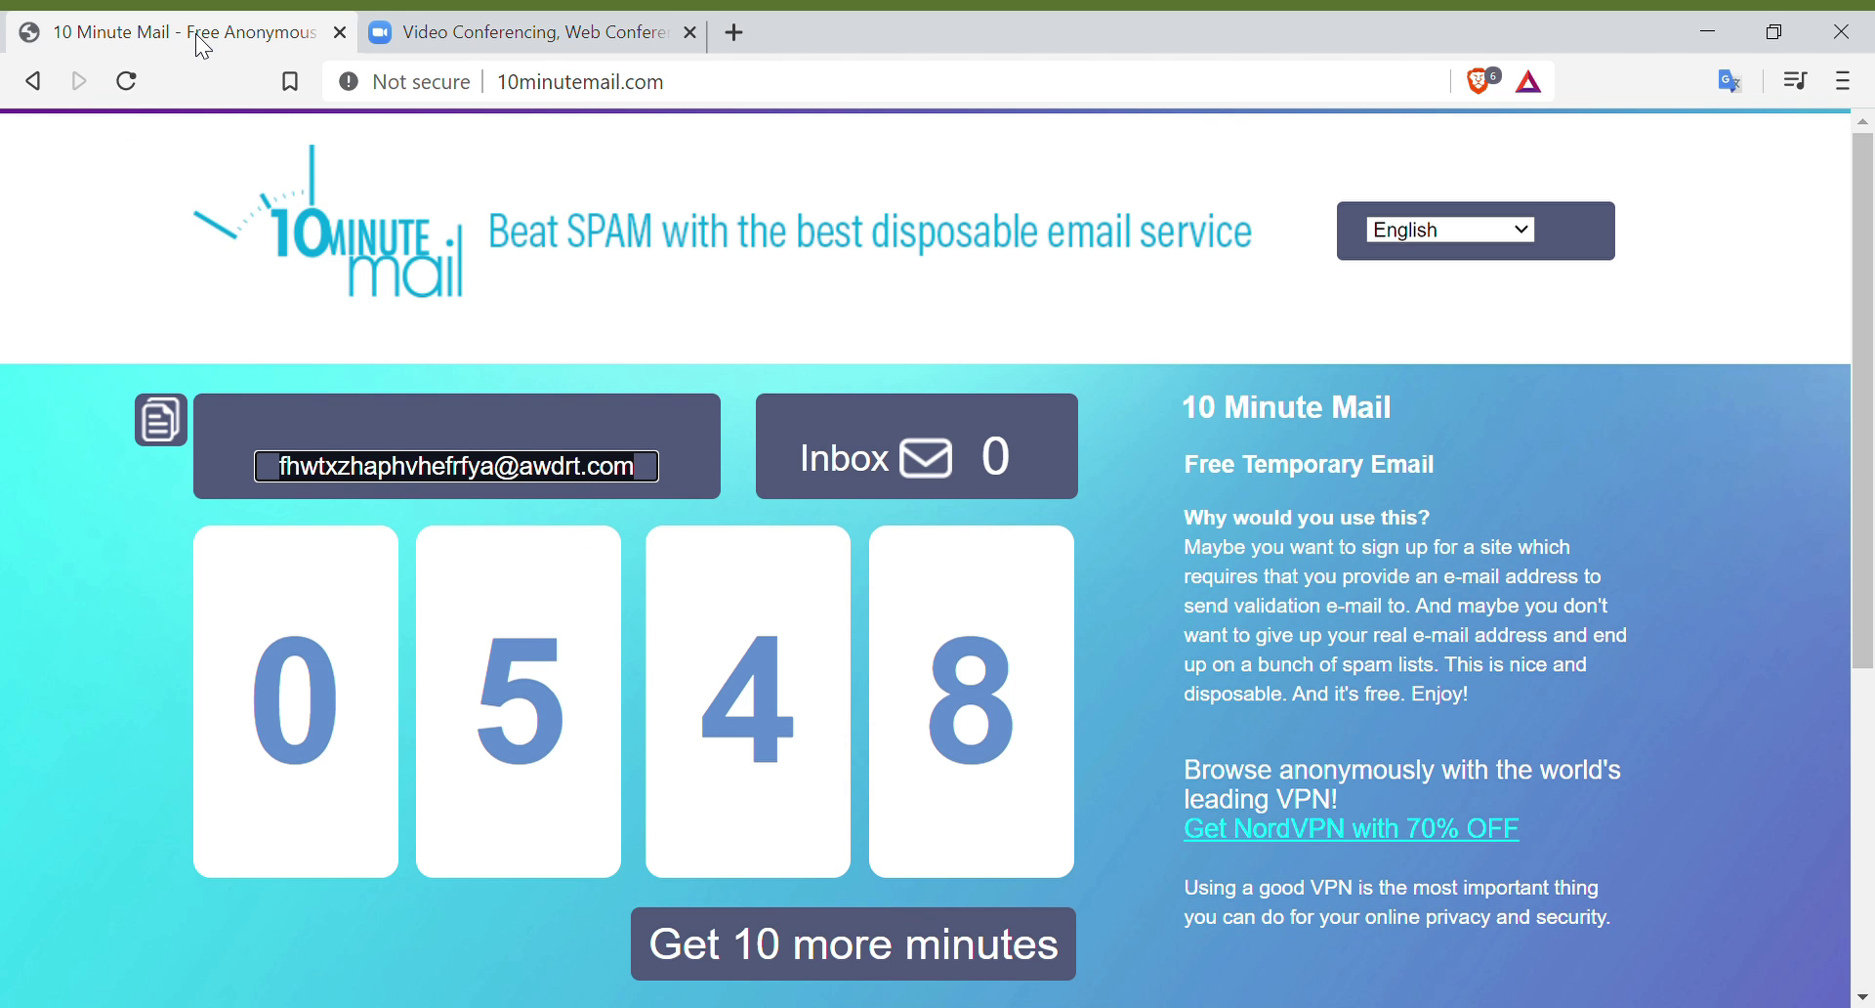
{"action": "scroll", "coordinate": [758, 627], "scroll_direction": "down", "scroll_amount": 5}
{"action": "left_click", "coordinate": [695, 576]}
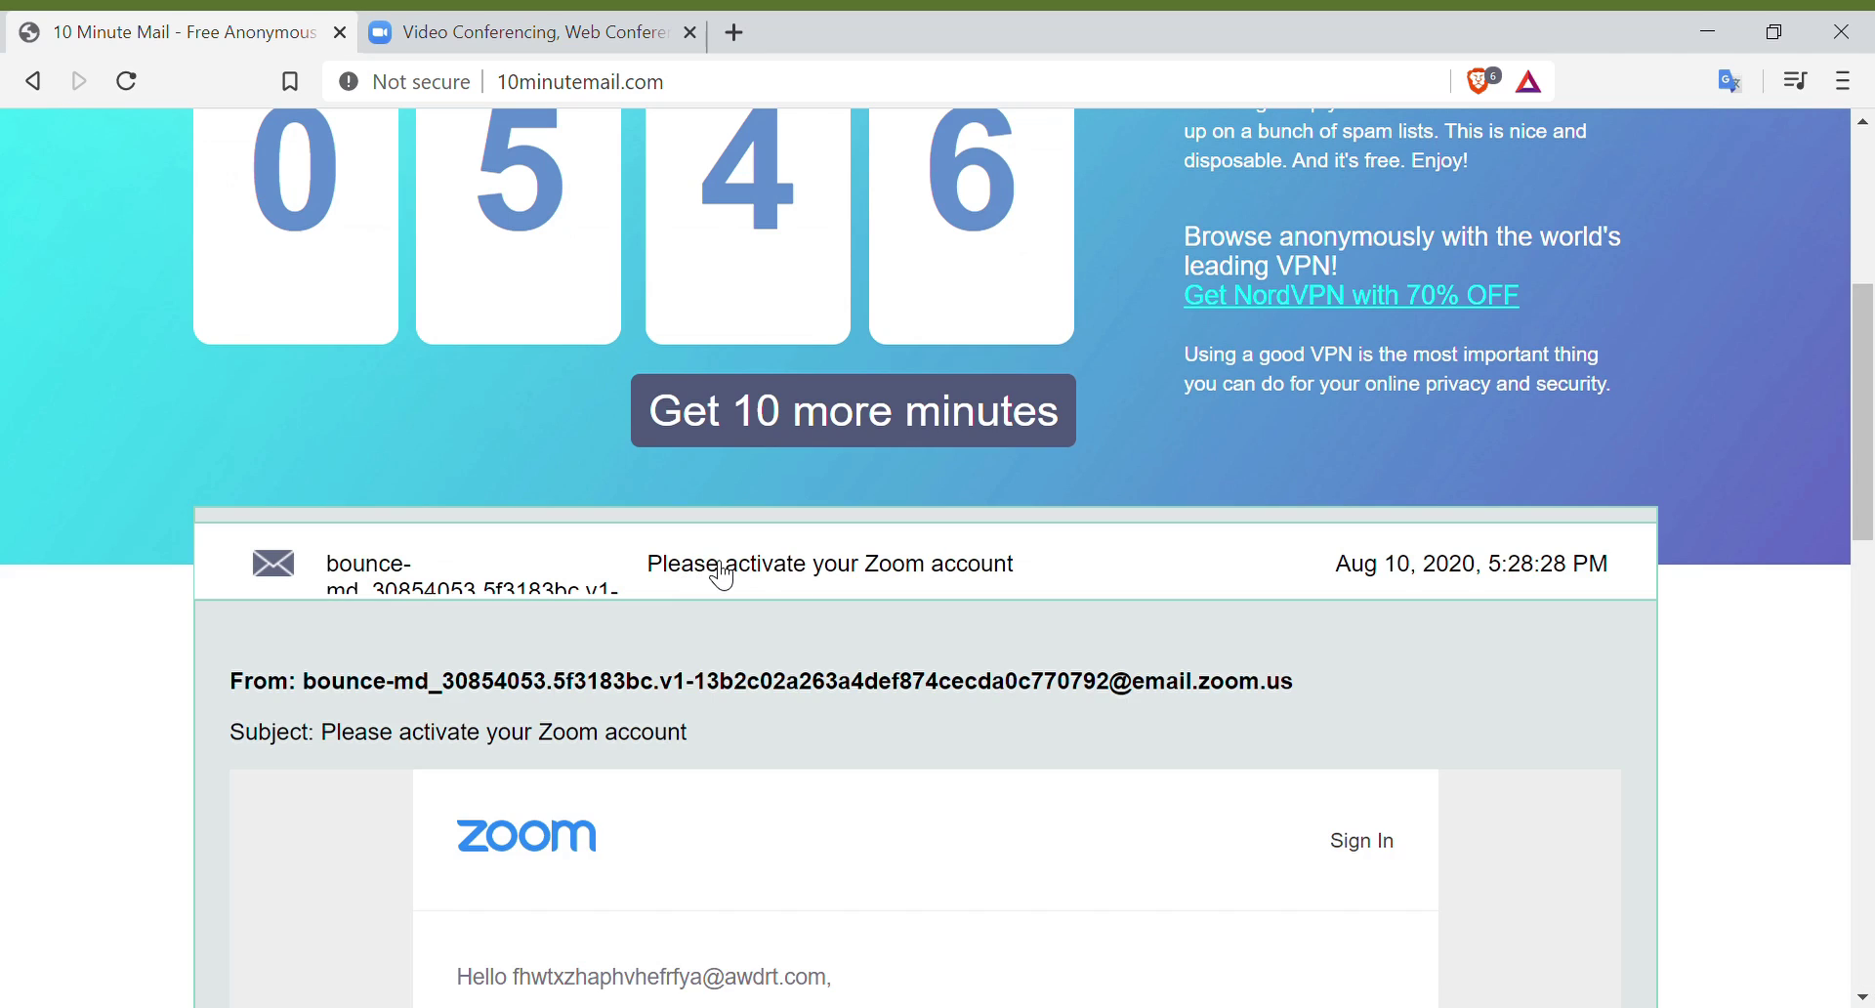
{"action": "scroll", "coordinate": [741, 576], "scroll_direction": "down", "scroll_amount": 4}
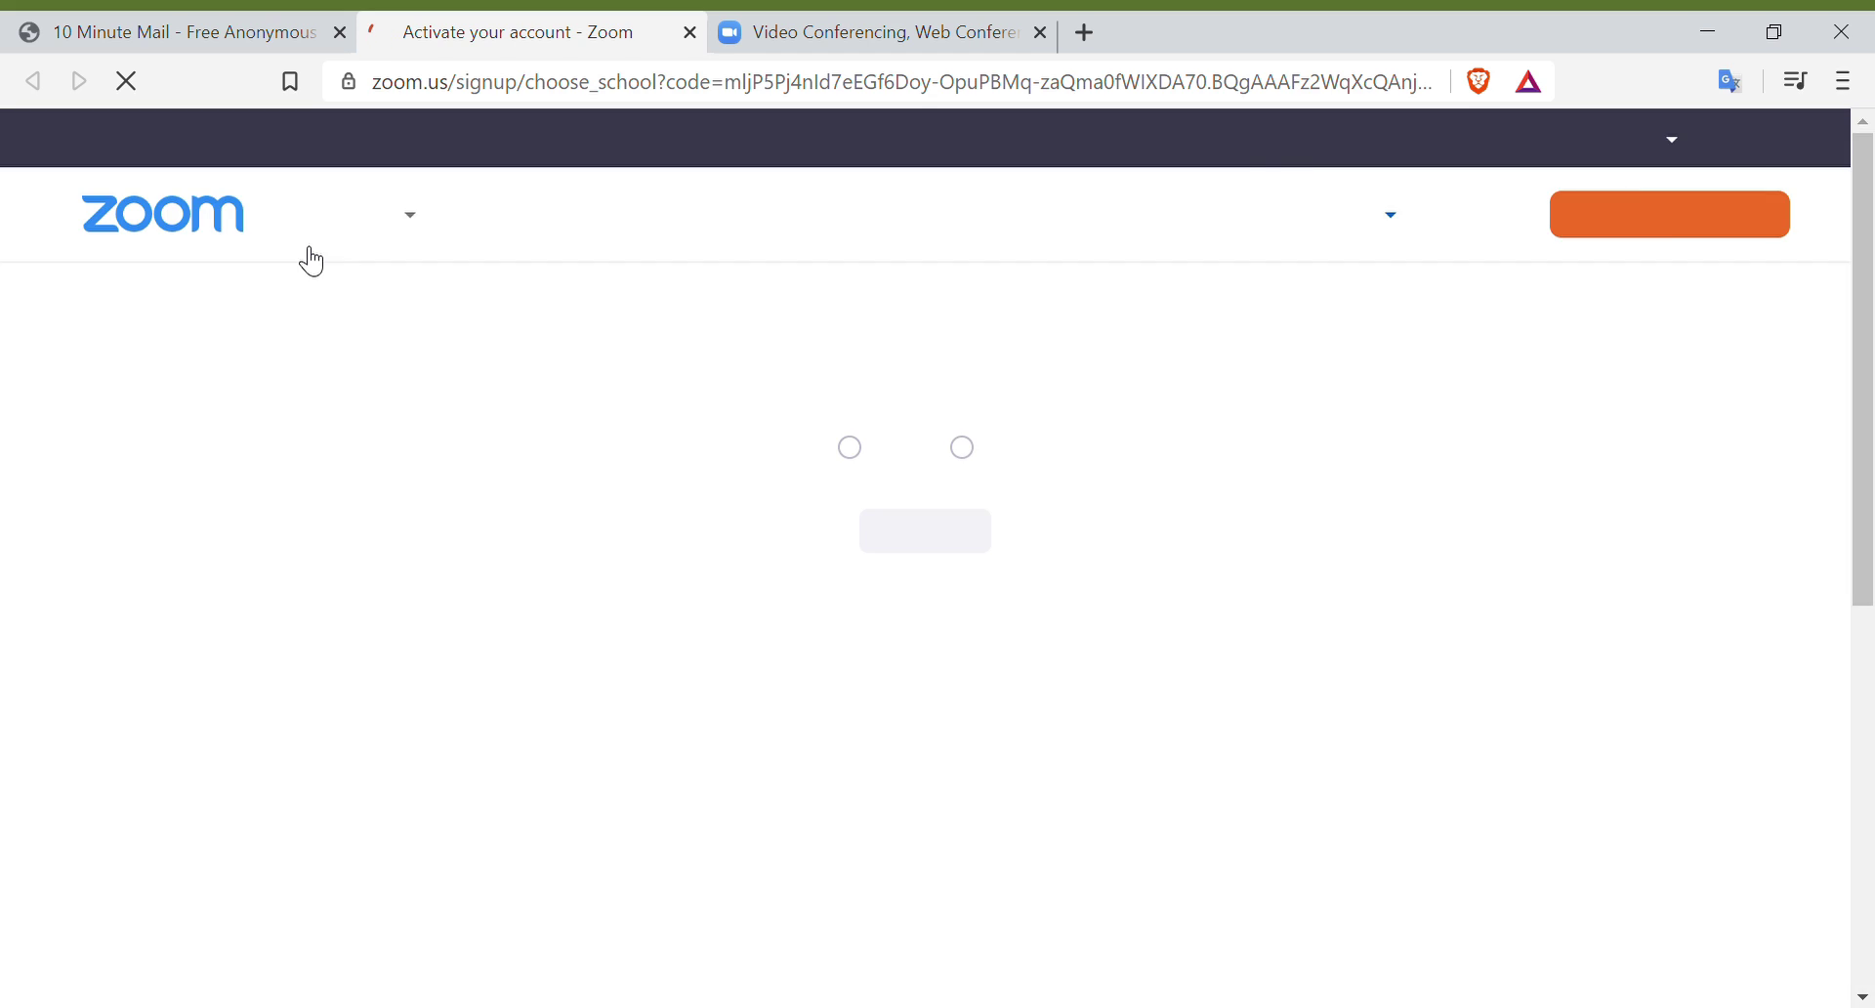
Step: Answer No to signing up on behalf of a school and continue
{"action": "mouse_move", "coordinate": [305, 260]}
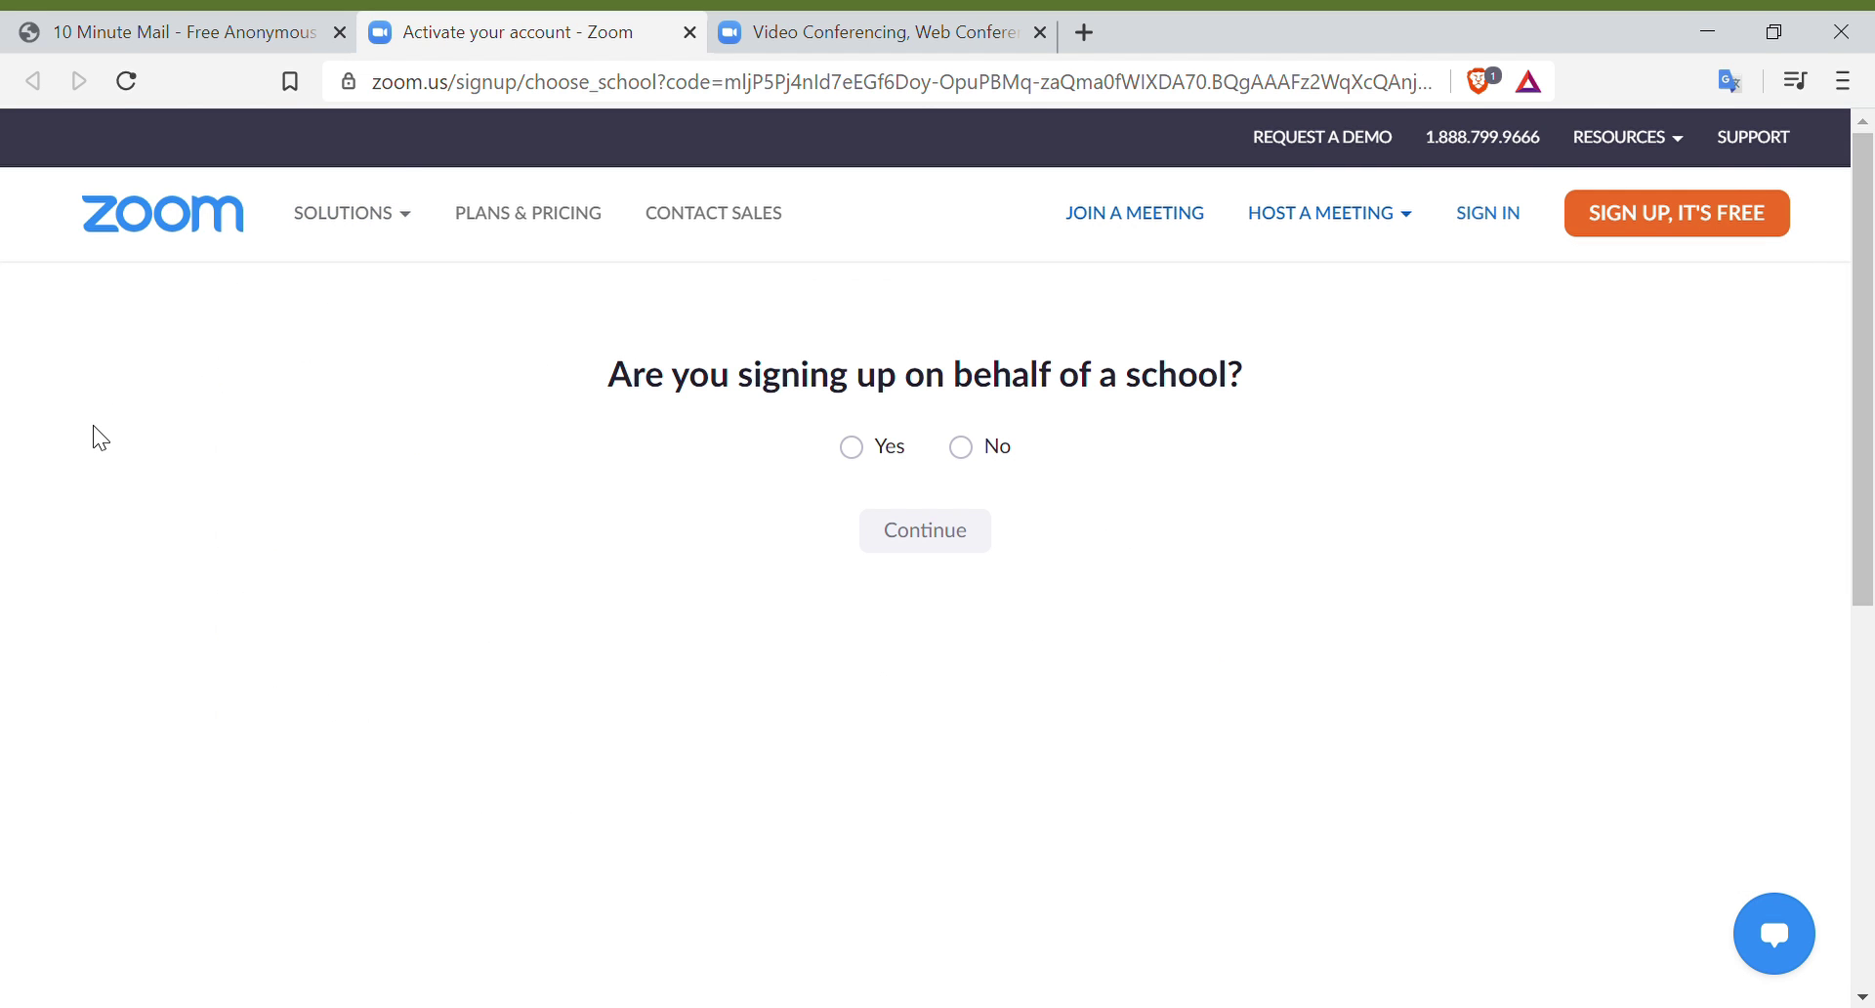
{"action": "left_click_drag", "start_coordinate": [605, 381], "coordinate": [1295, 371]}
{"action": "left_click", "coordinate": [963, 459]}
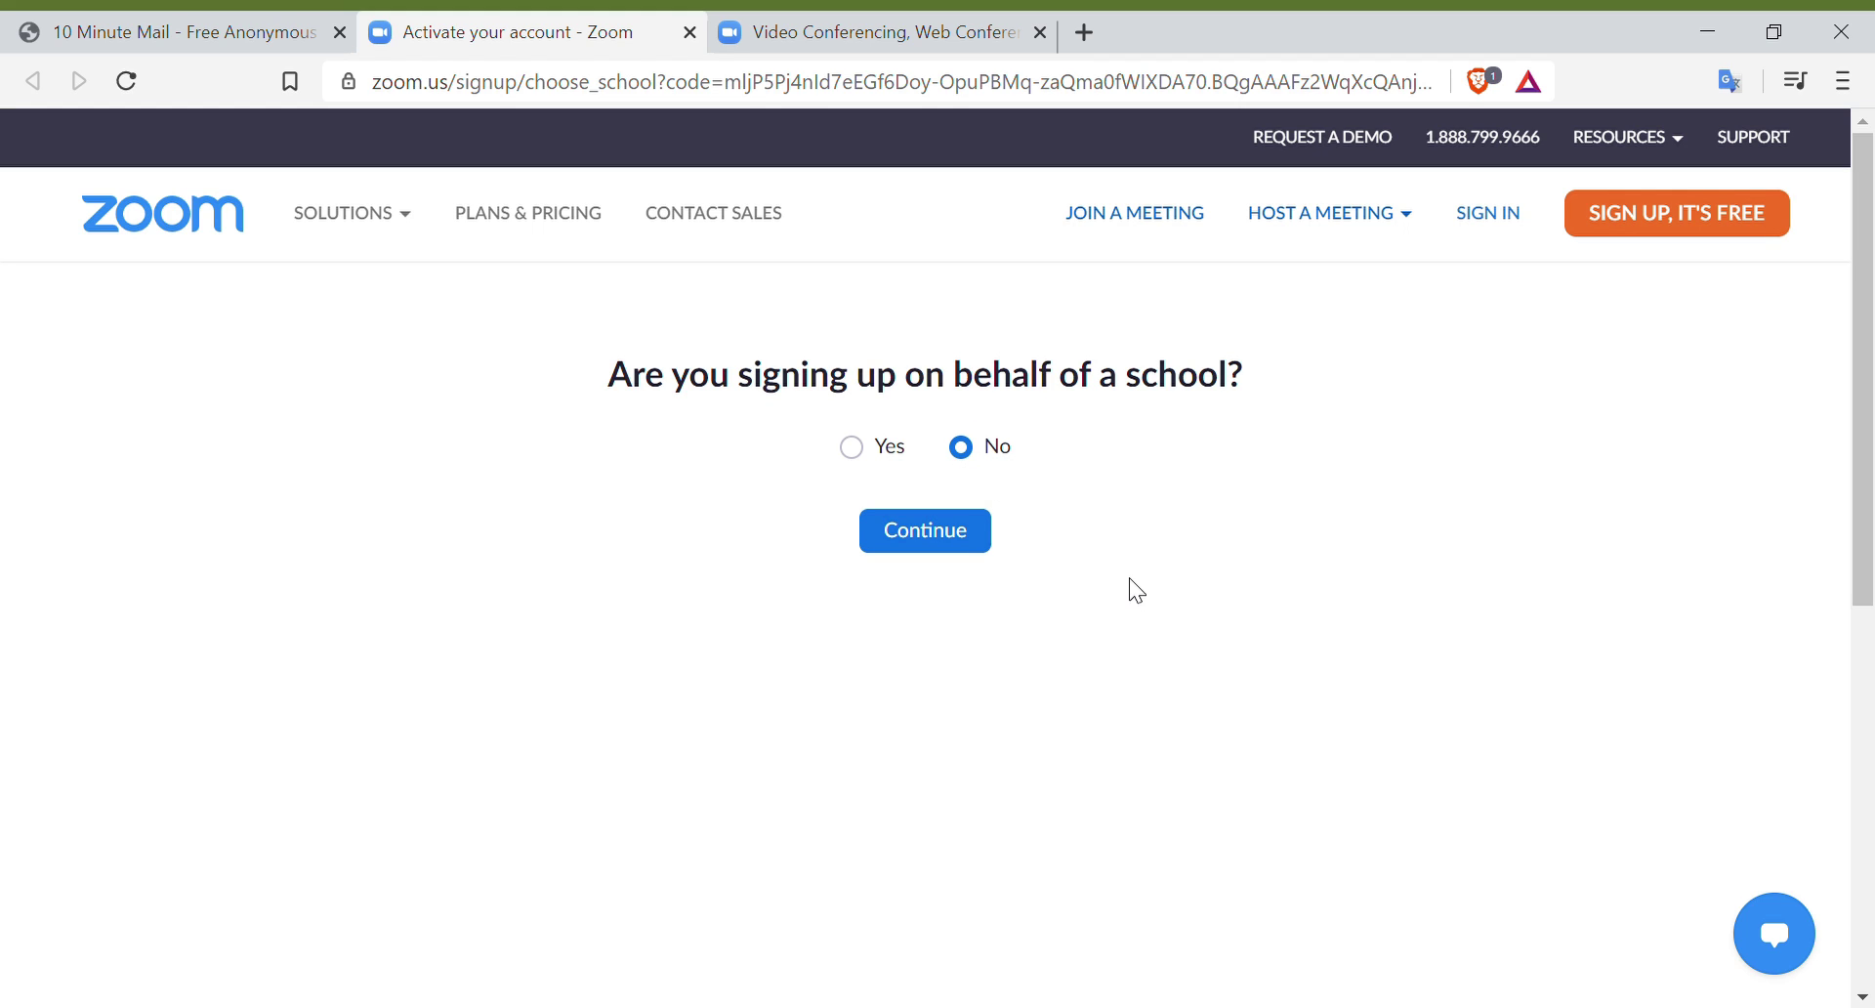
{"action": "left_click", "coordinate": [929, 545]}
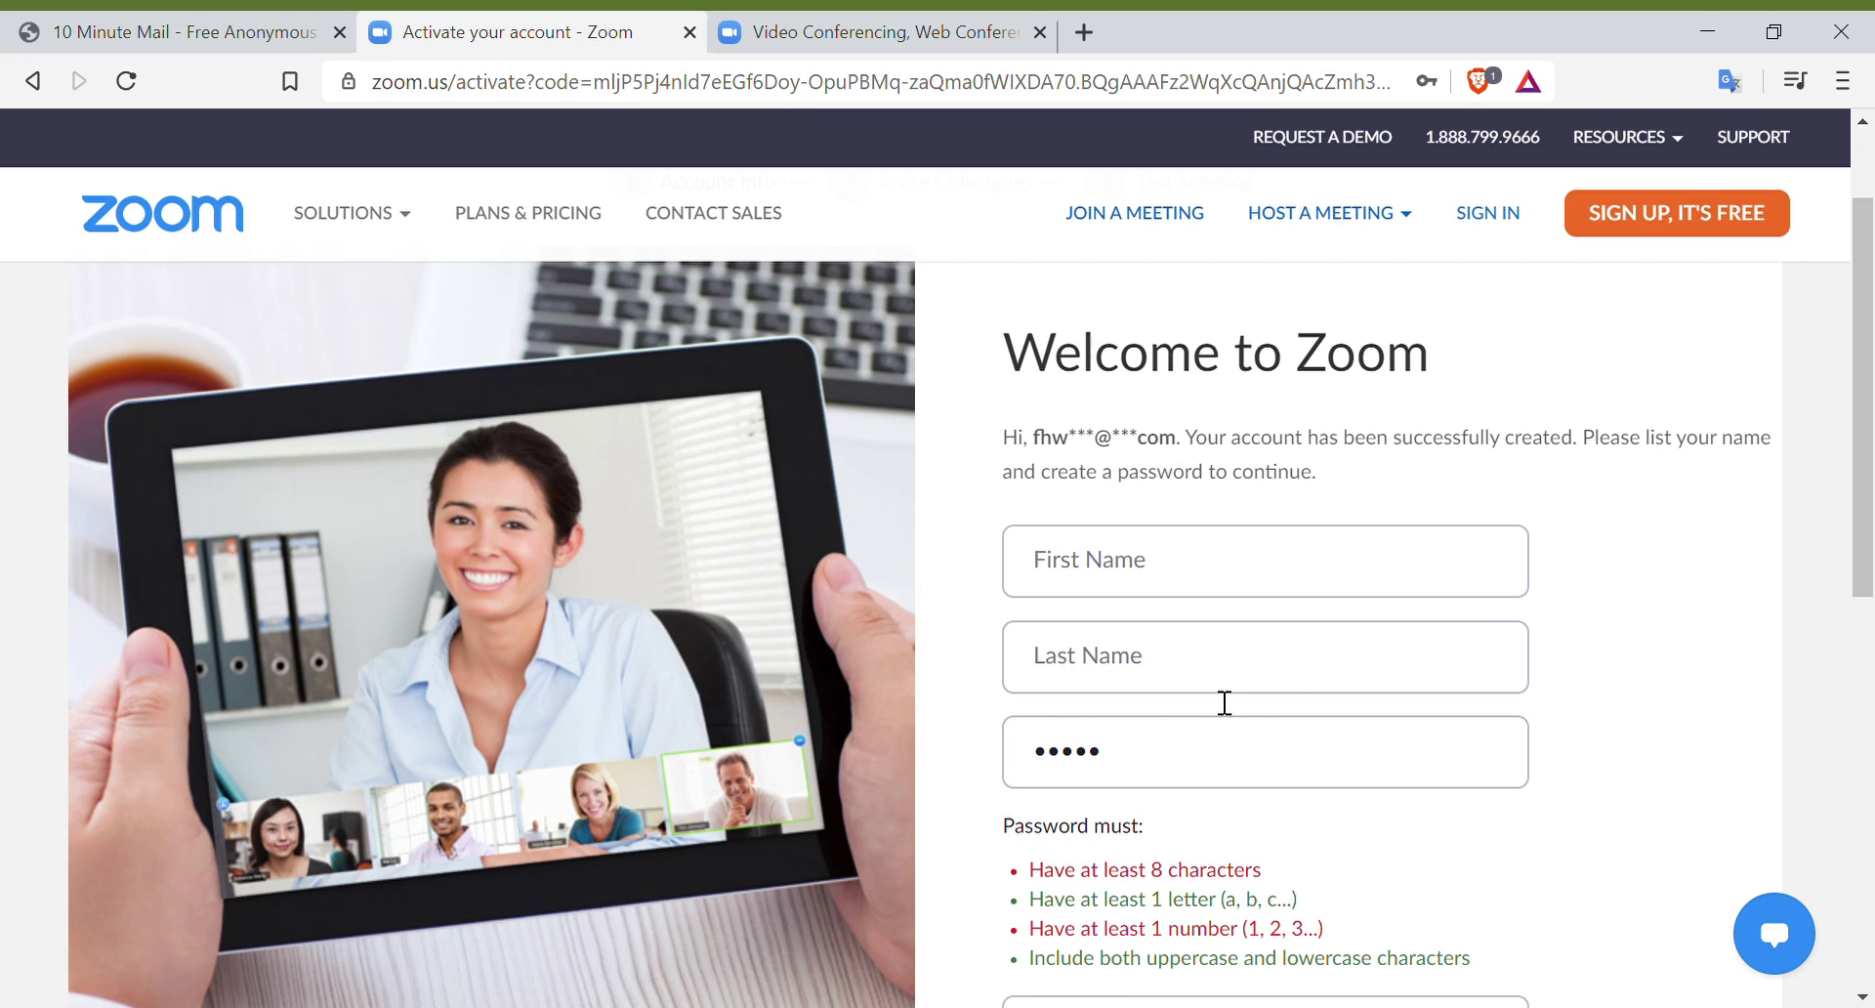
Step: Enter the name GenX Voice with a password and its confirmation, then continue
{"action": "left_click", "coordinate": [1187, 577]}
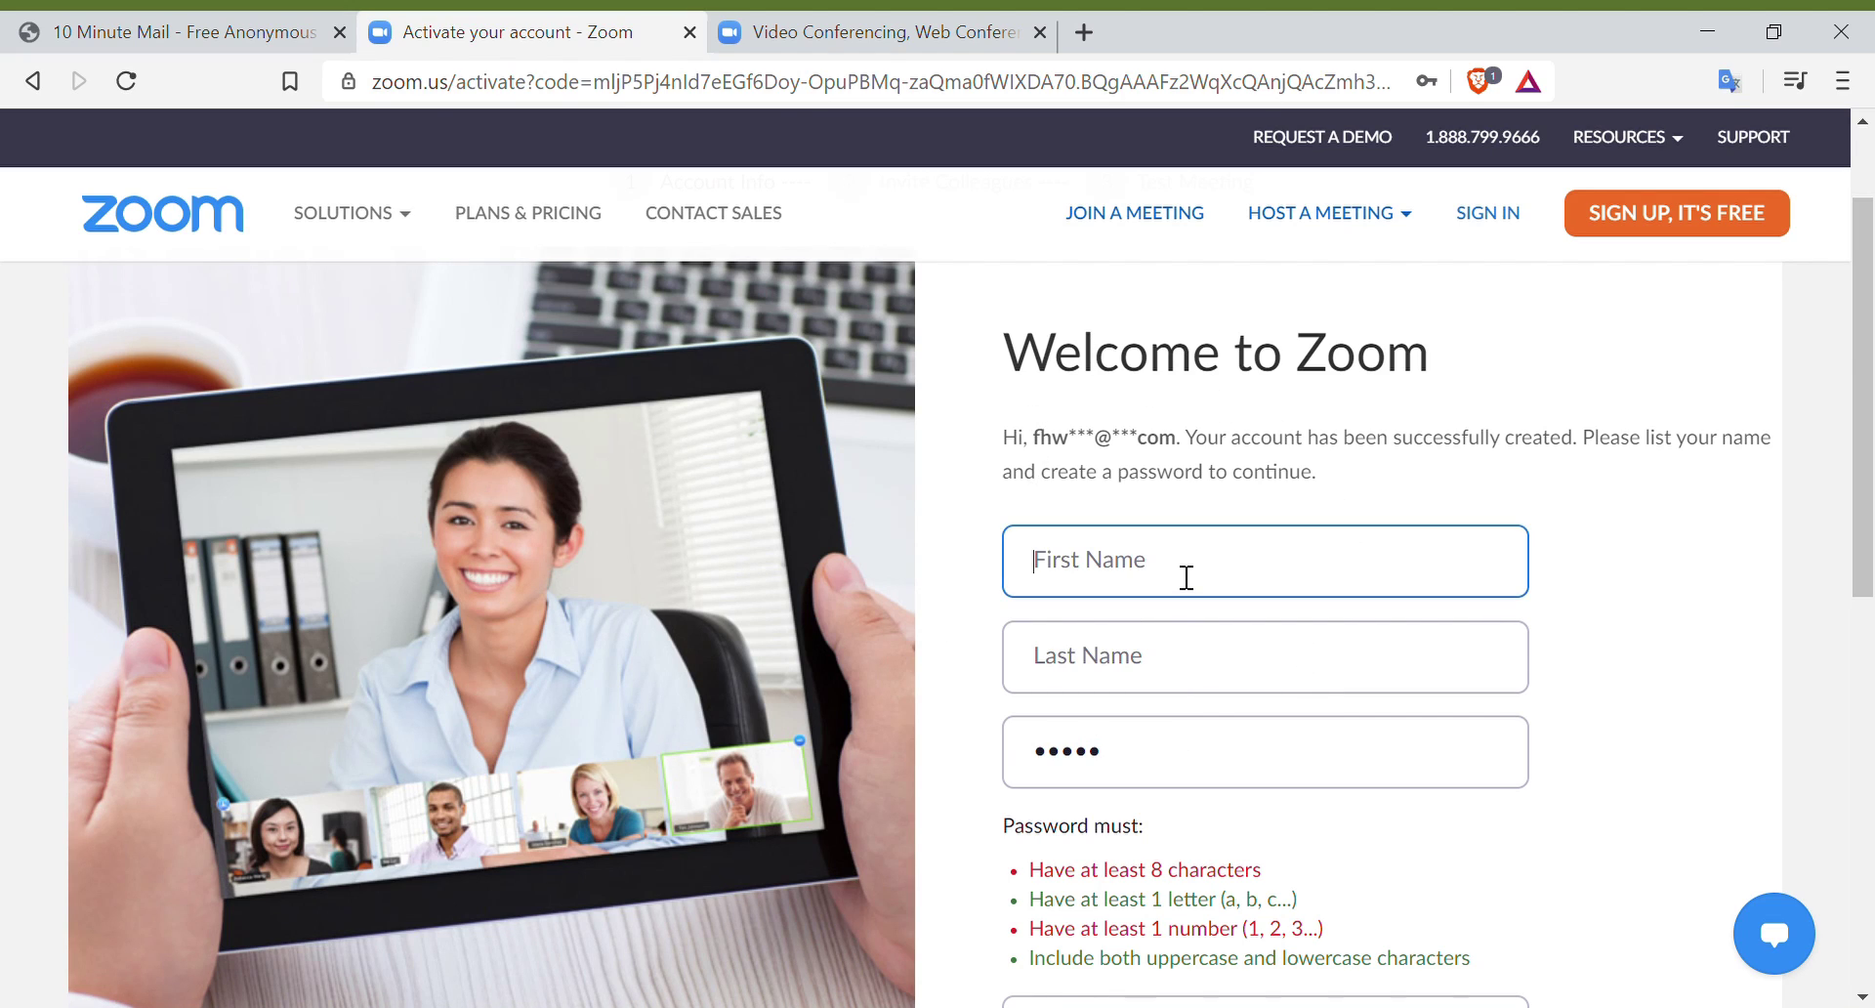
{"action": "type", "text": "GenX"}
{"action": "left_click", "coordinate": [1164, 661]}
{"action": "type", "text": "Voice"}
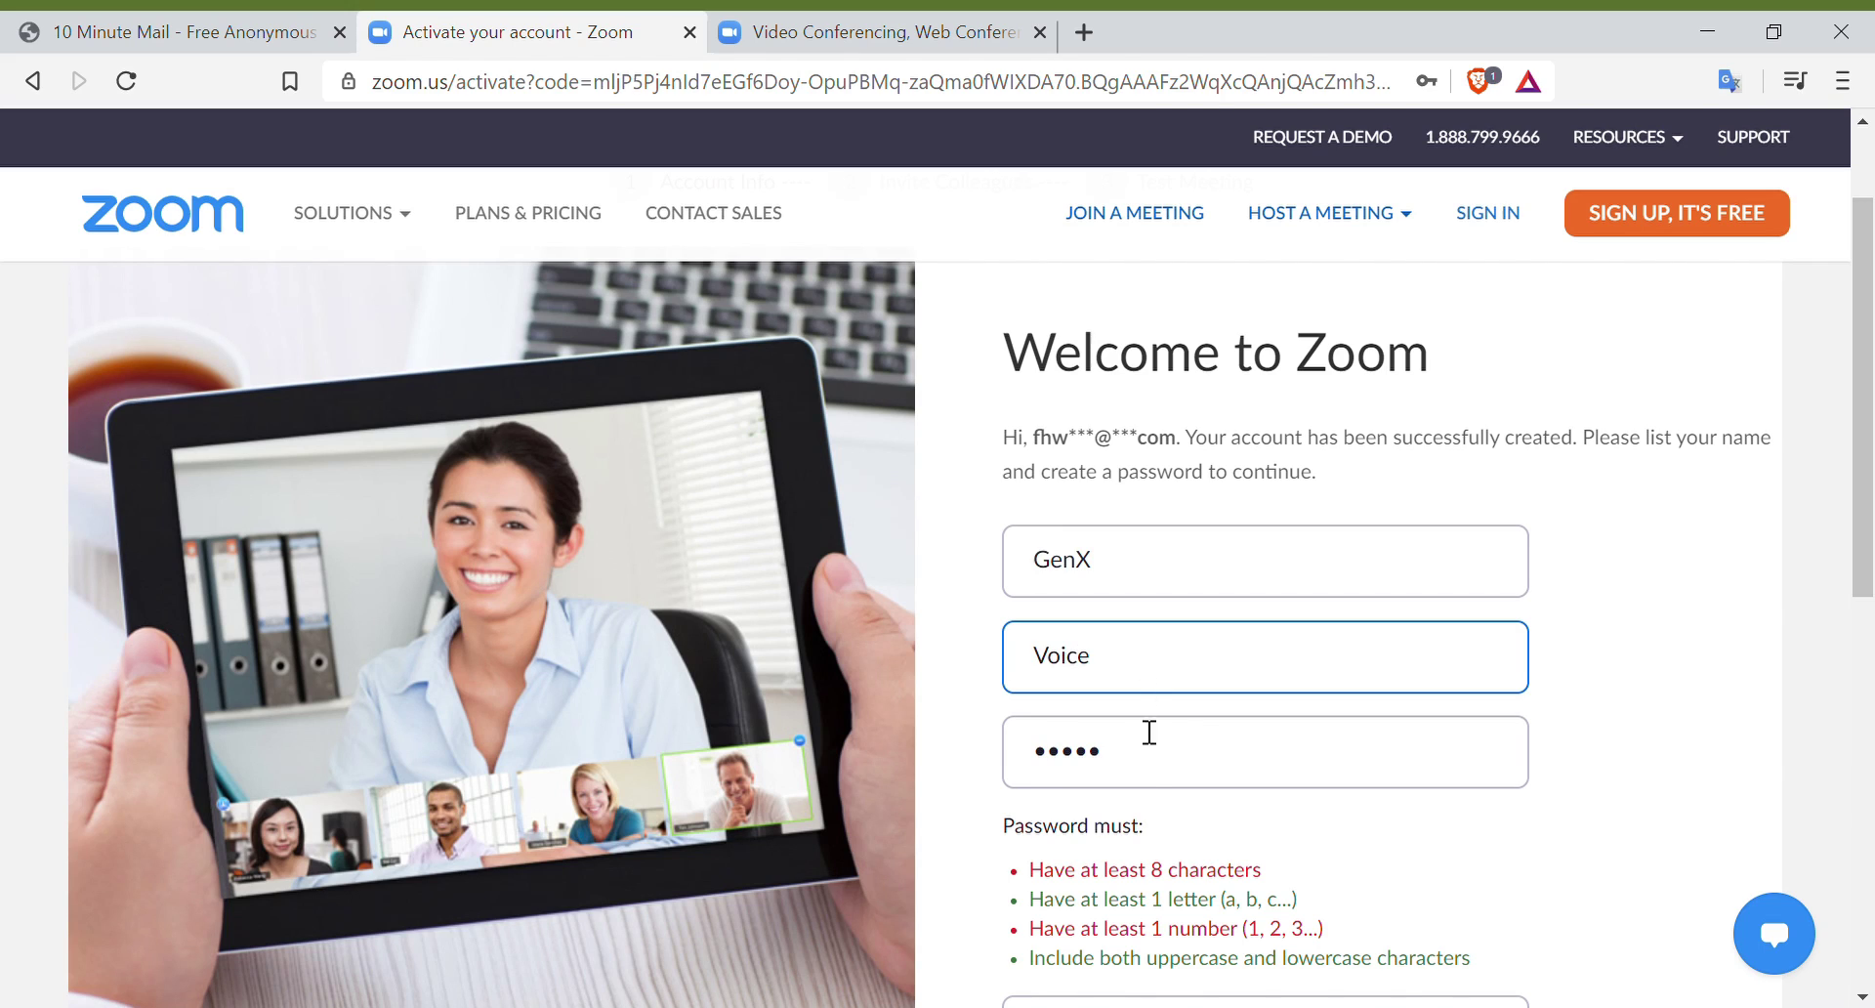
{"action": "key", "text": "Tab"}
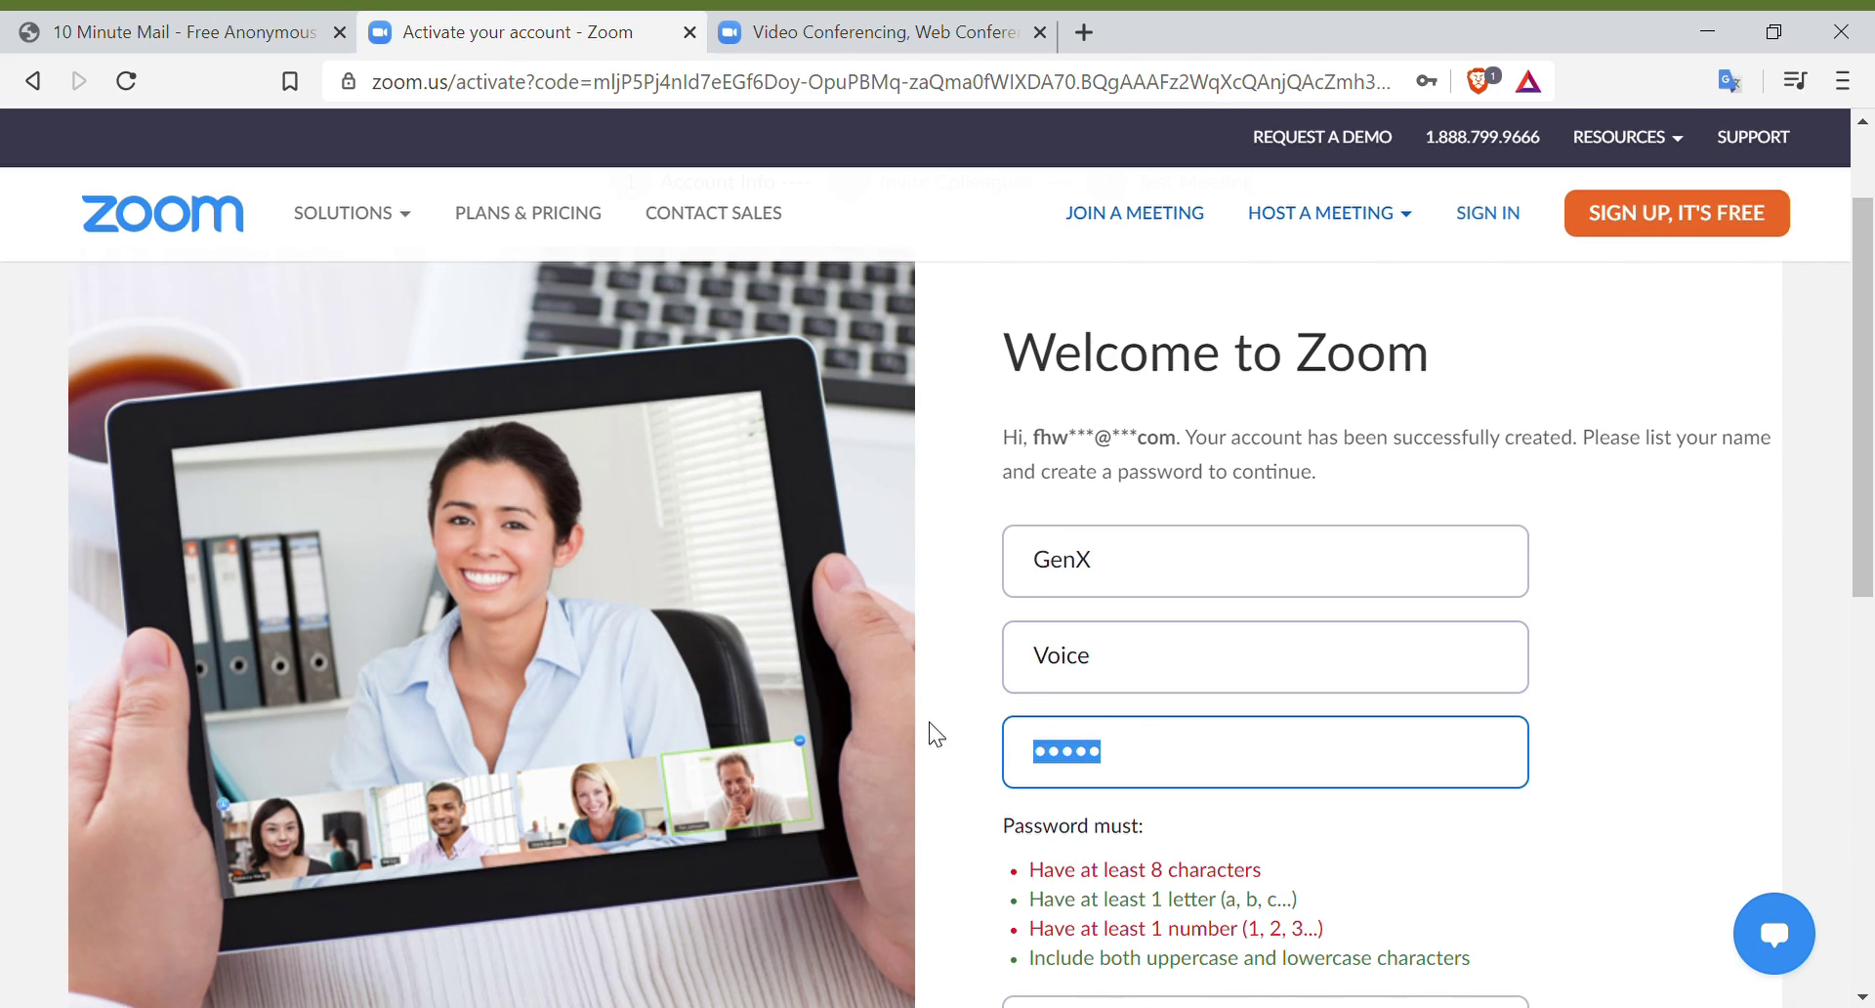
{"action": "type", "text": "••"}
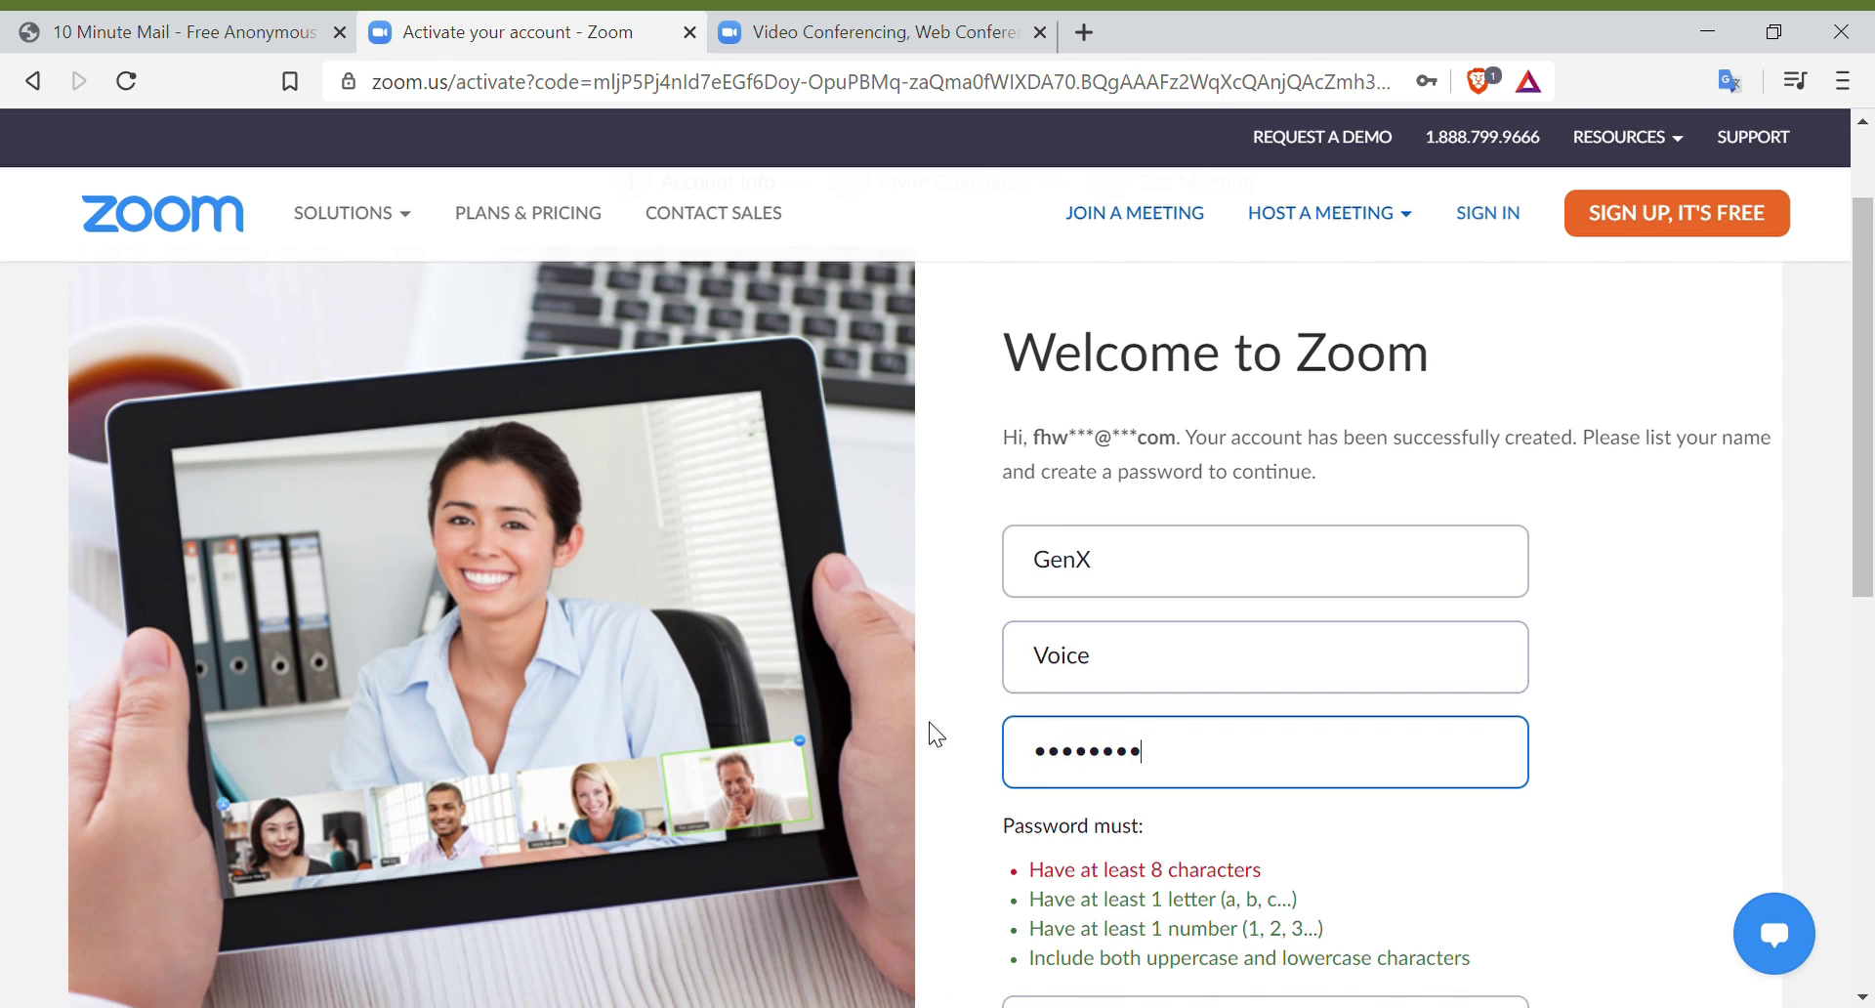
{"action": "scroll", "coordinate": [980, 714], "scroll_direction": "down", "scroll_amount": 6}
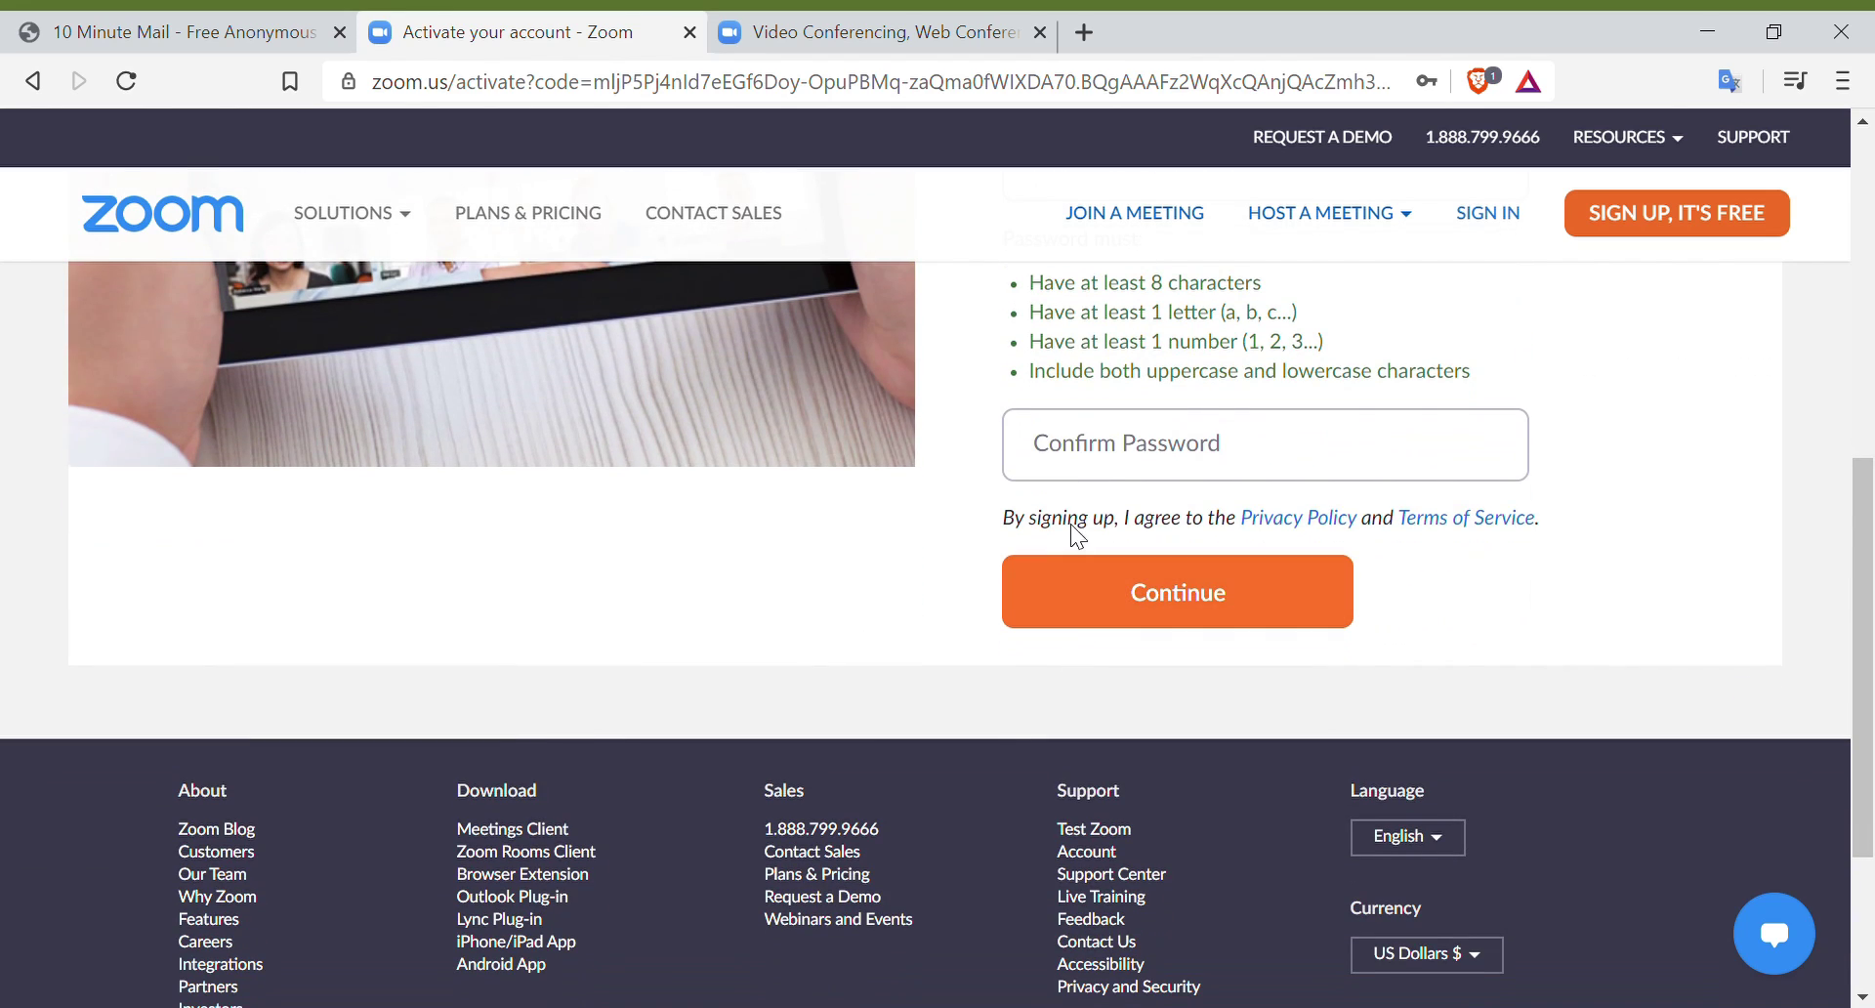
{"action": "left_click", "coordinate": [1104, 477]}
{"action": "type", "text": "•••"}
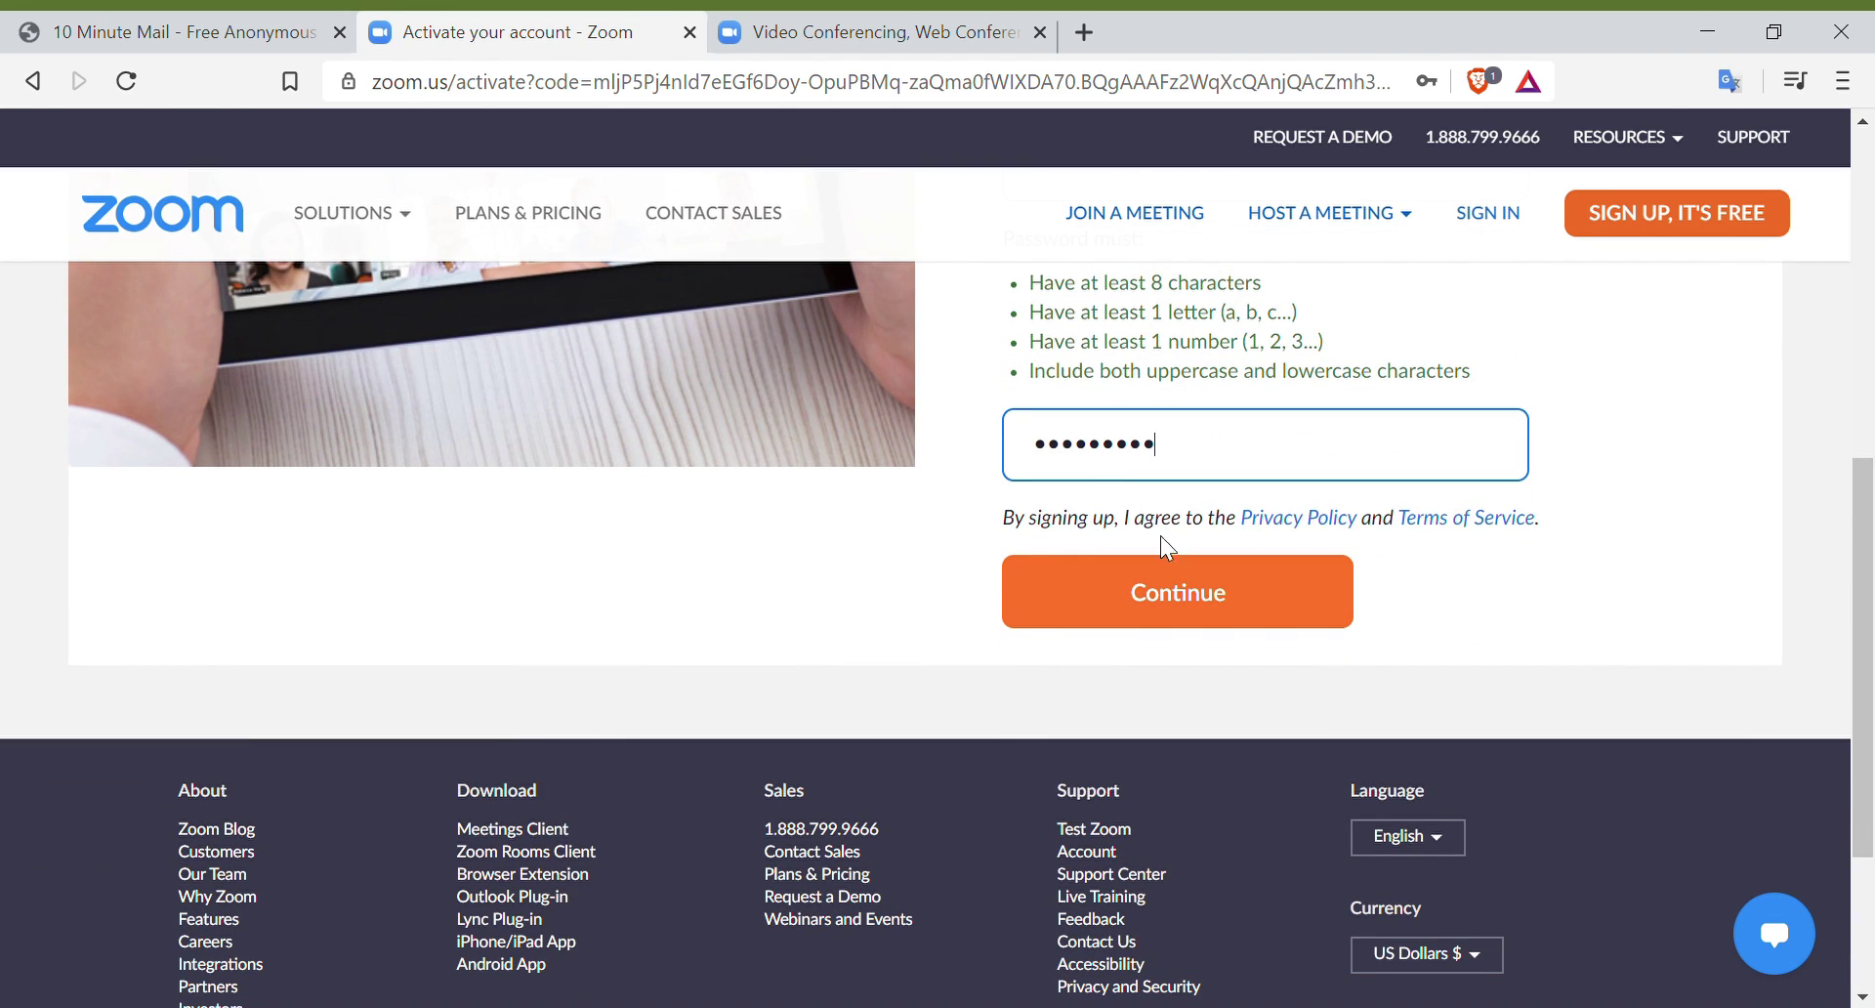
{"action": "left_click", "coordinate": [1213, 610]}
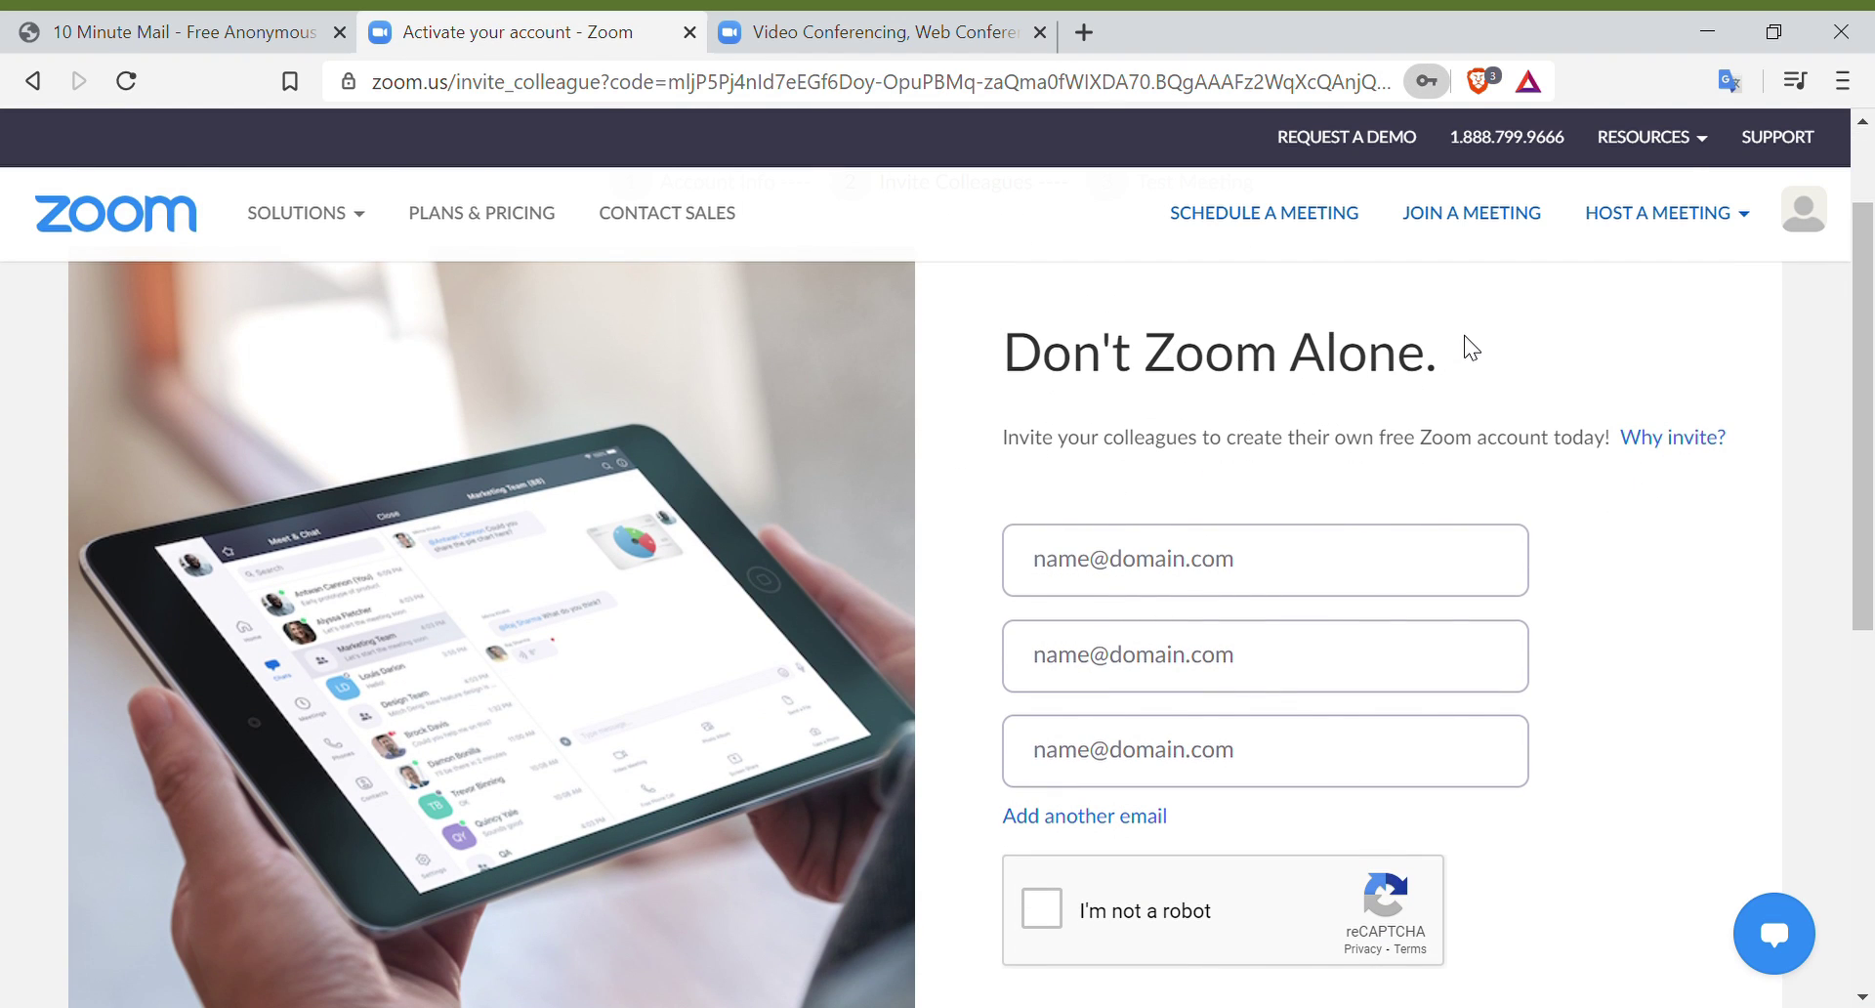
Step: Skip inviting colleagues and go from the test-meeting page to the GenX Voice account
{"action": "scroll", "coordinate": [1578, 599], "scroll_direction": "down", "scroll_amount": 5}
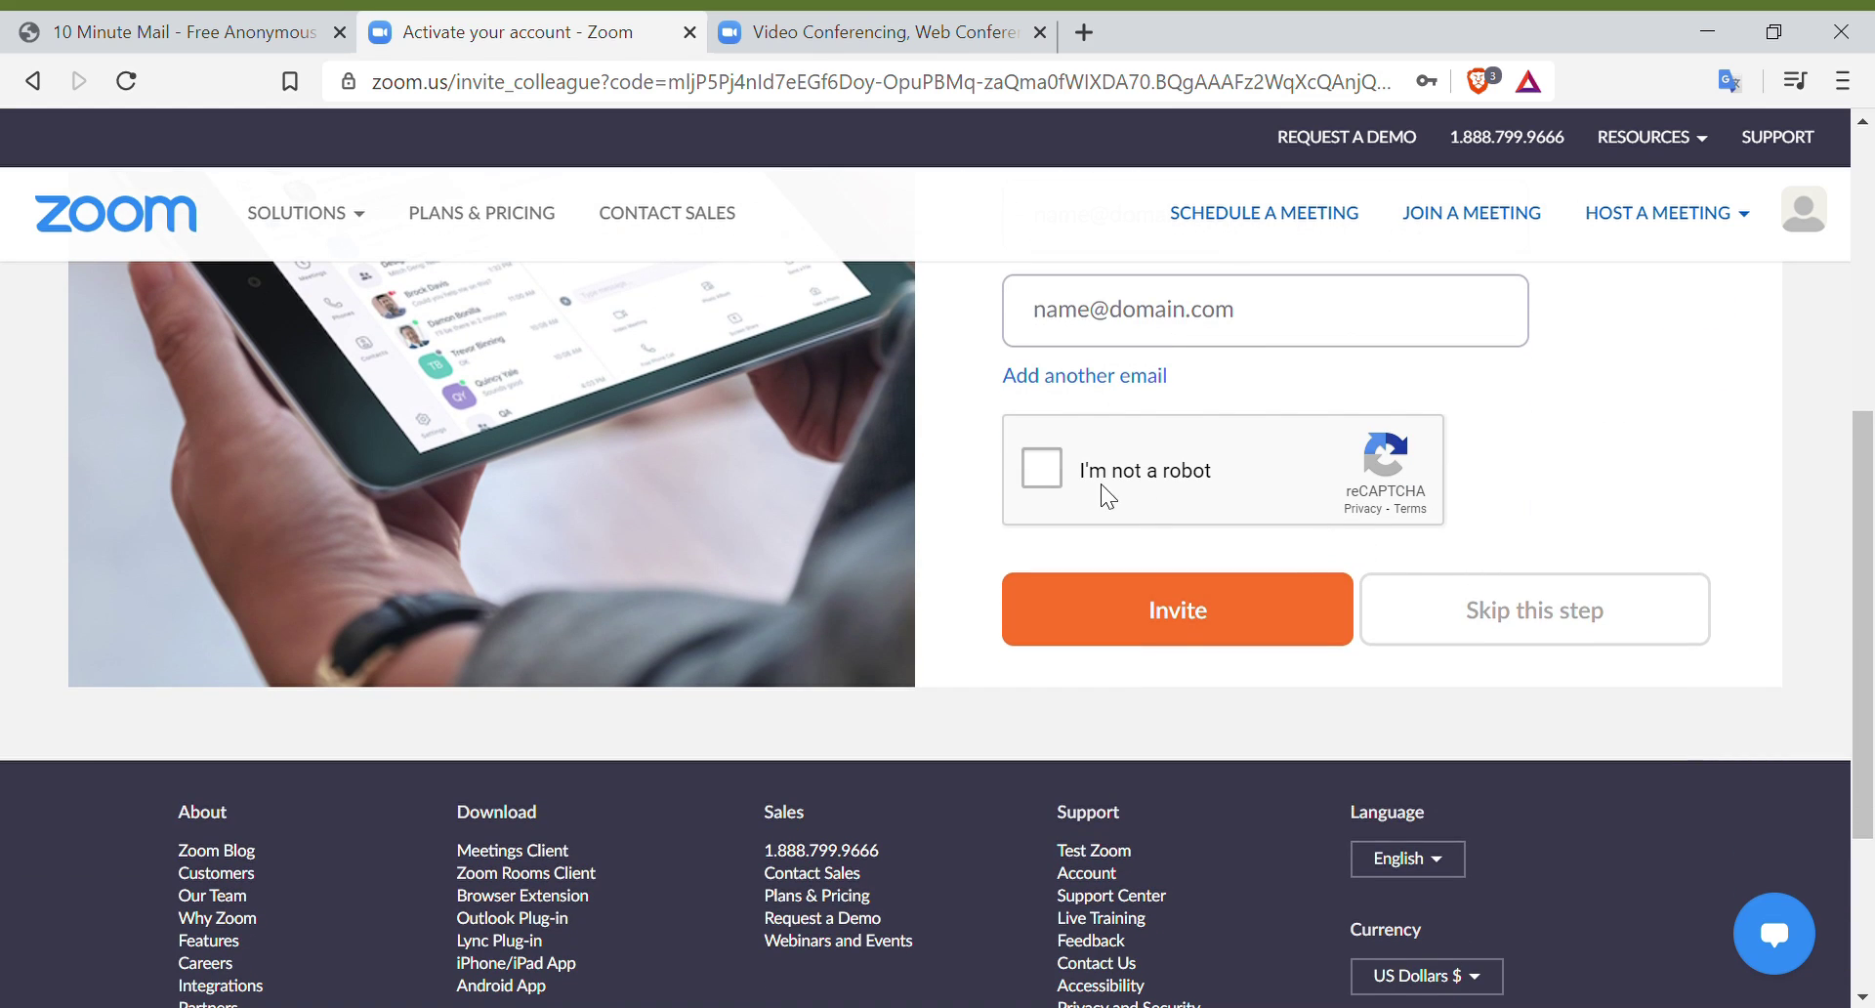
{"action": "left_click", "coordinate": [1490, 628]}
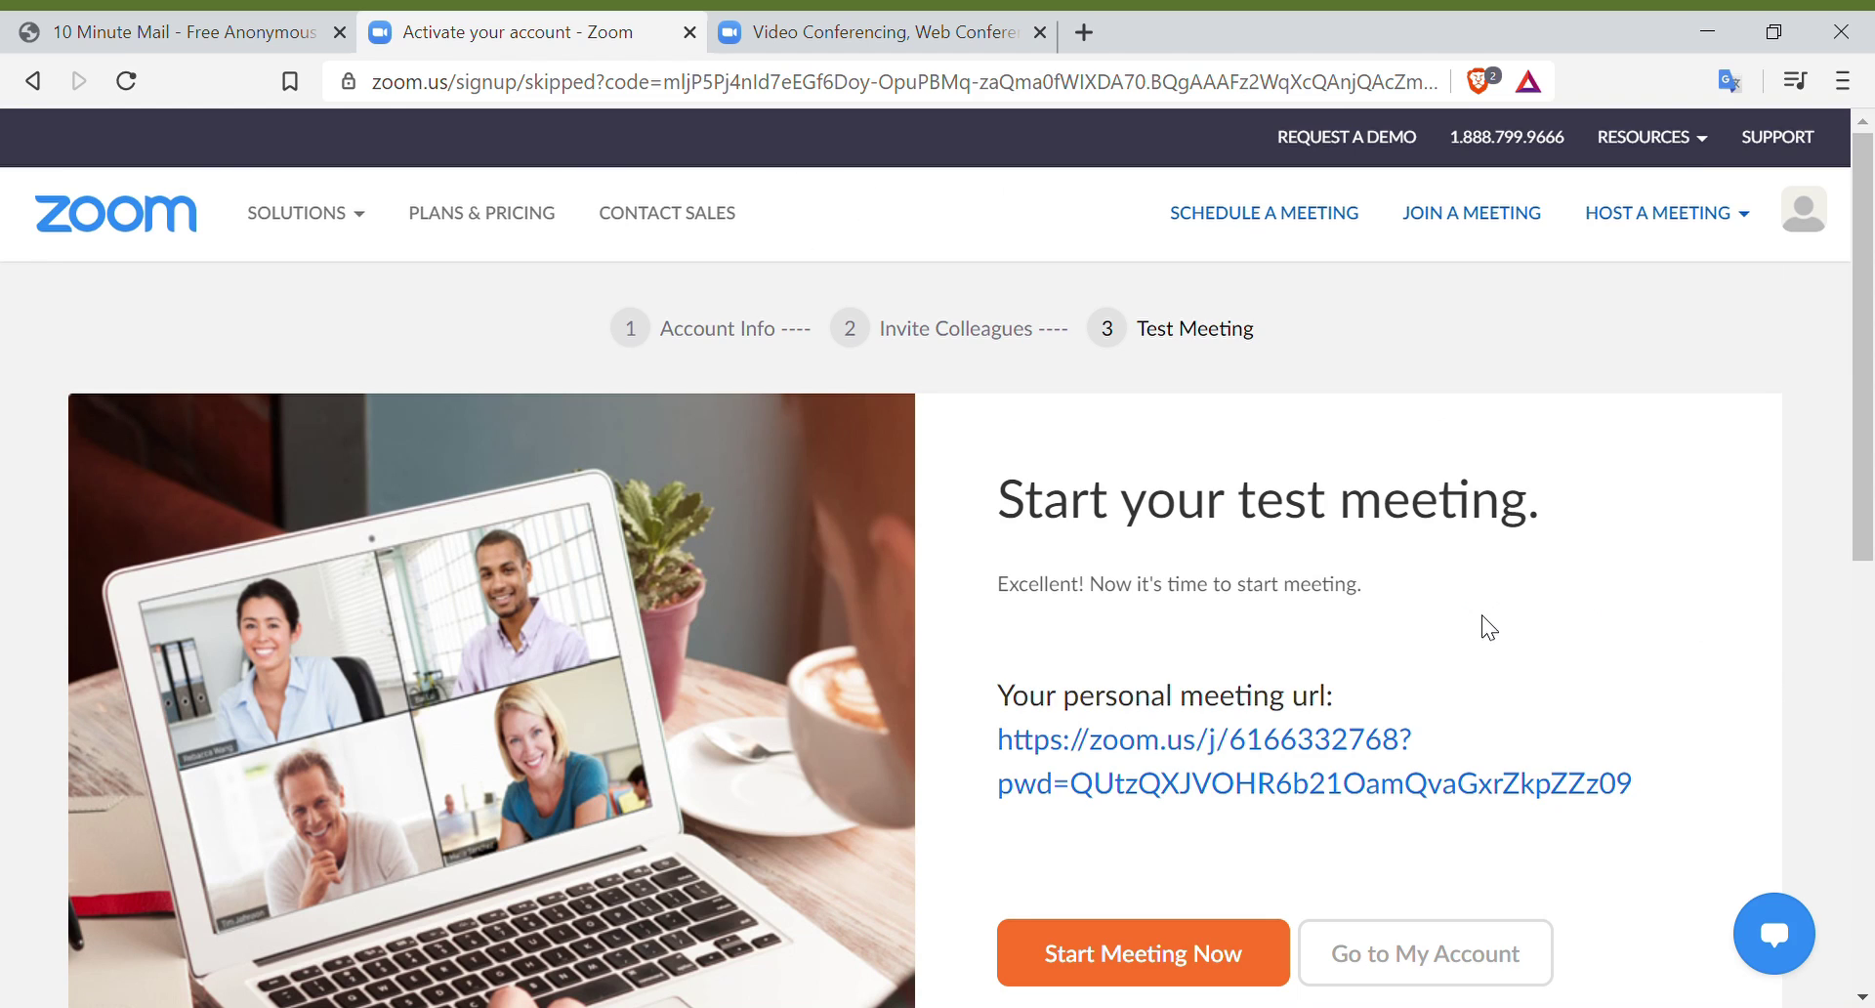
{"action": "scroll", "coordinate": [1488, 627], "scroll_direction": "down", "scroll_amount": 3}
{"action": "scroll", "coordinate": [1391, 401], "scroll_direction": "up", "scroll_amount": 1}
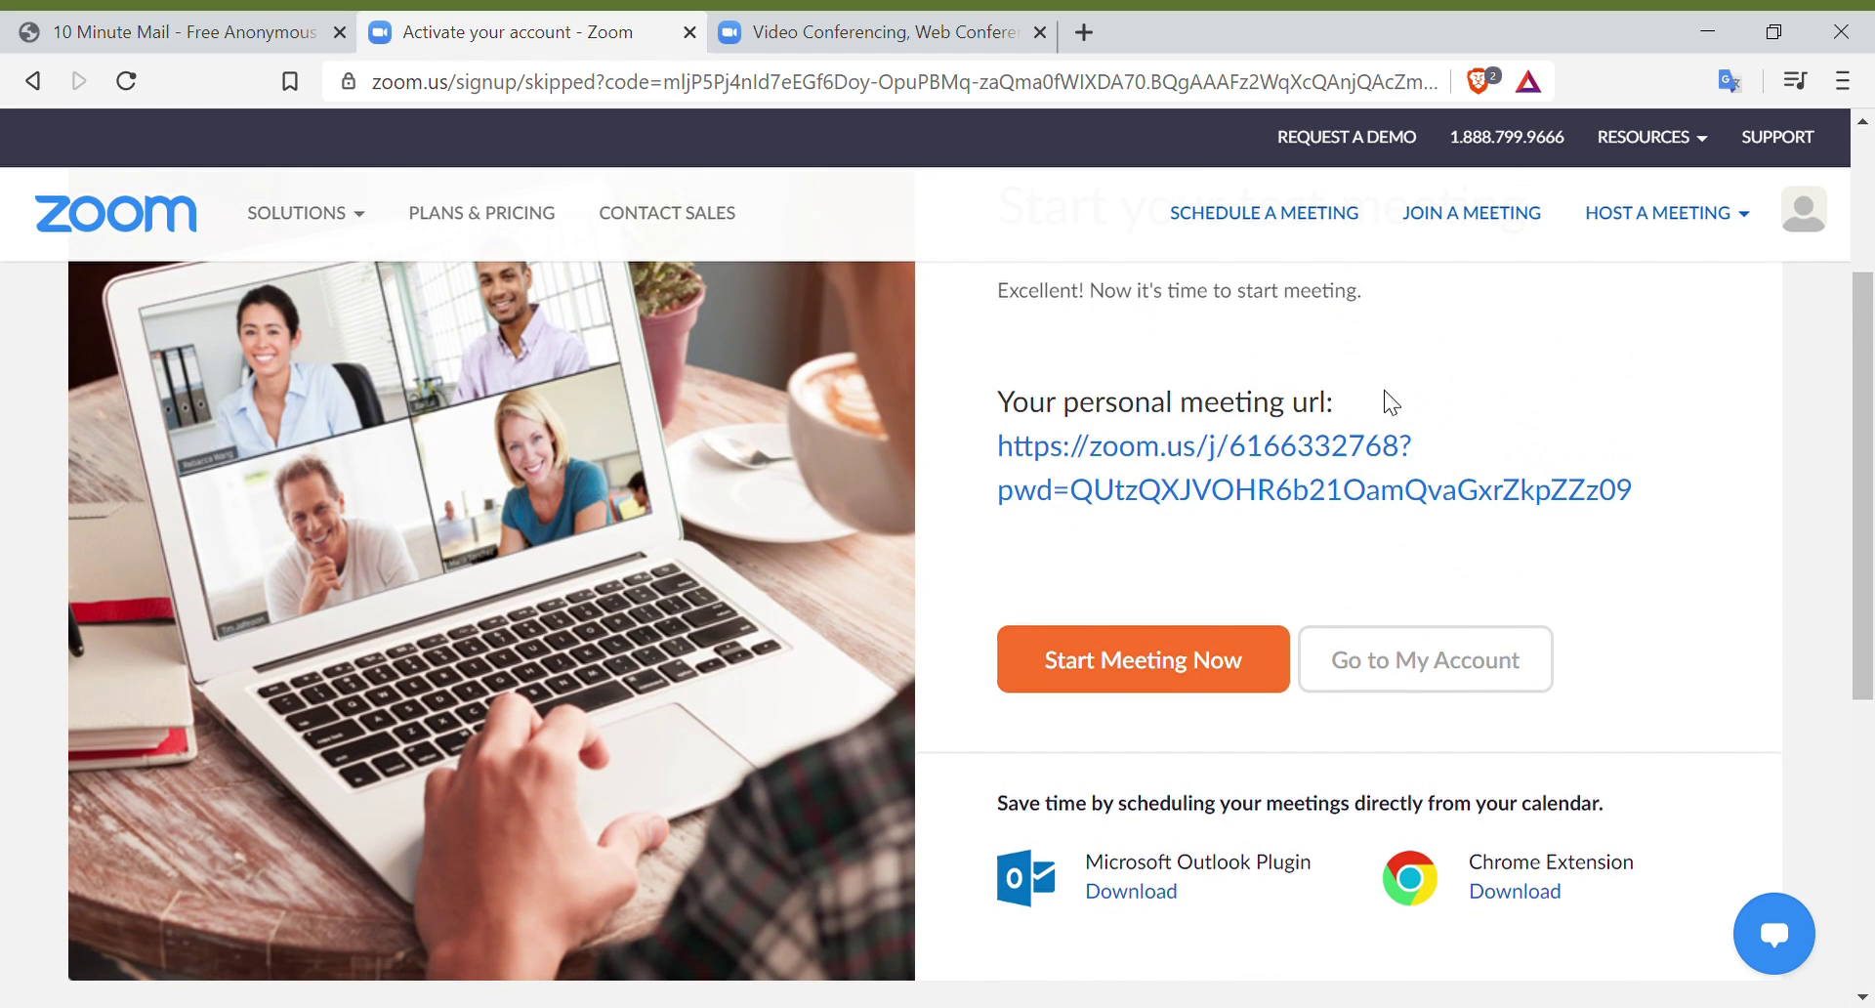
{"action": "left_click", "coordinate": [1468, 664]}
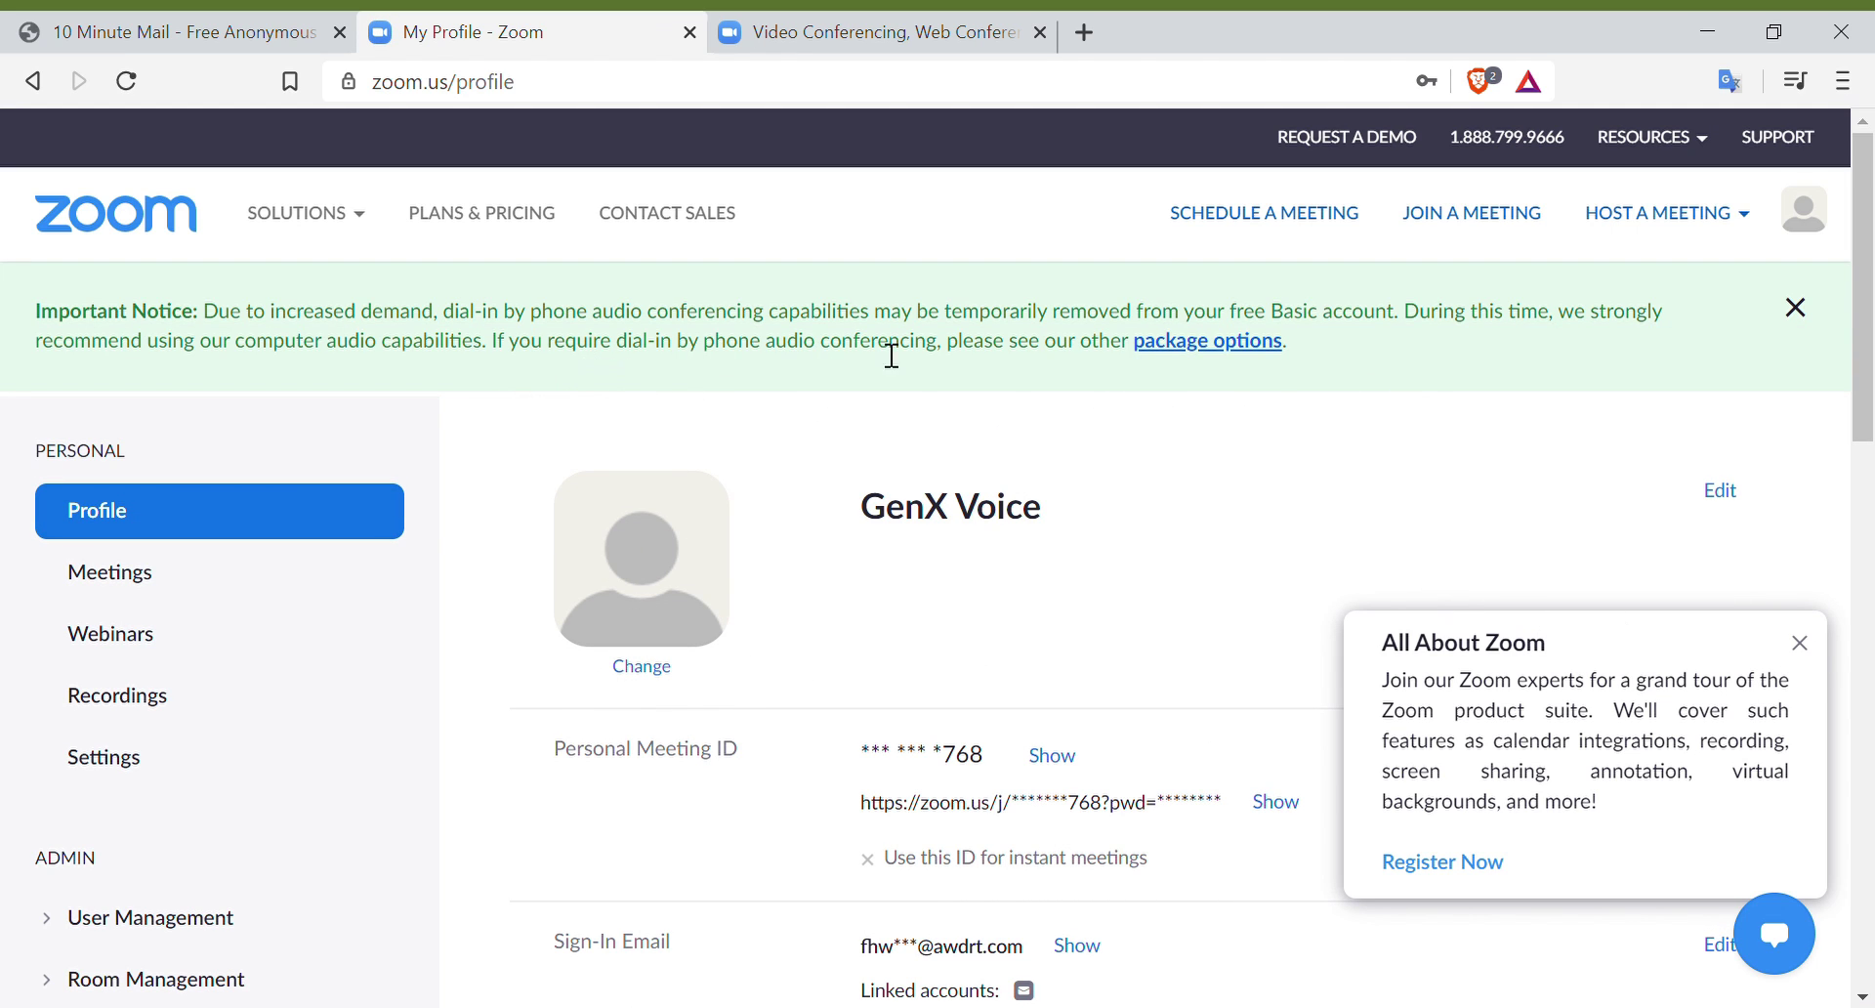
Step: Dismiss the dial-in notice and All About Zoom popup, then return to the email-sent tab
{"action": "left_click", "coordinate": [1814, 311]}
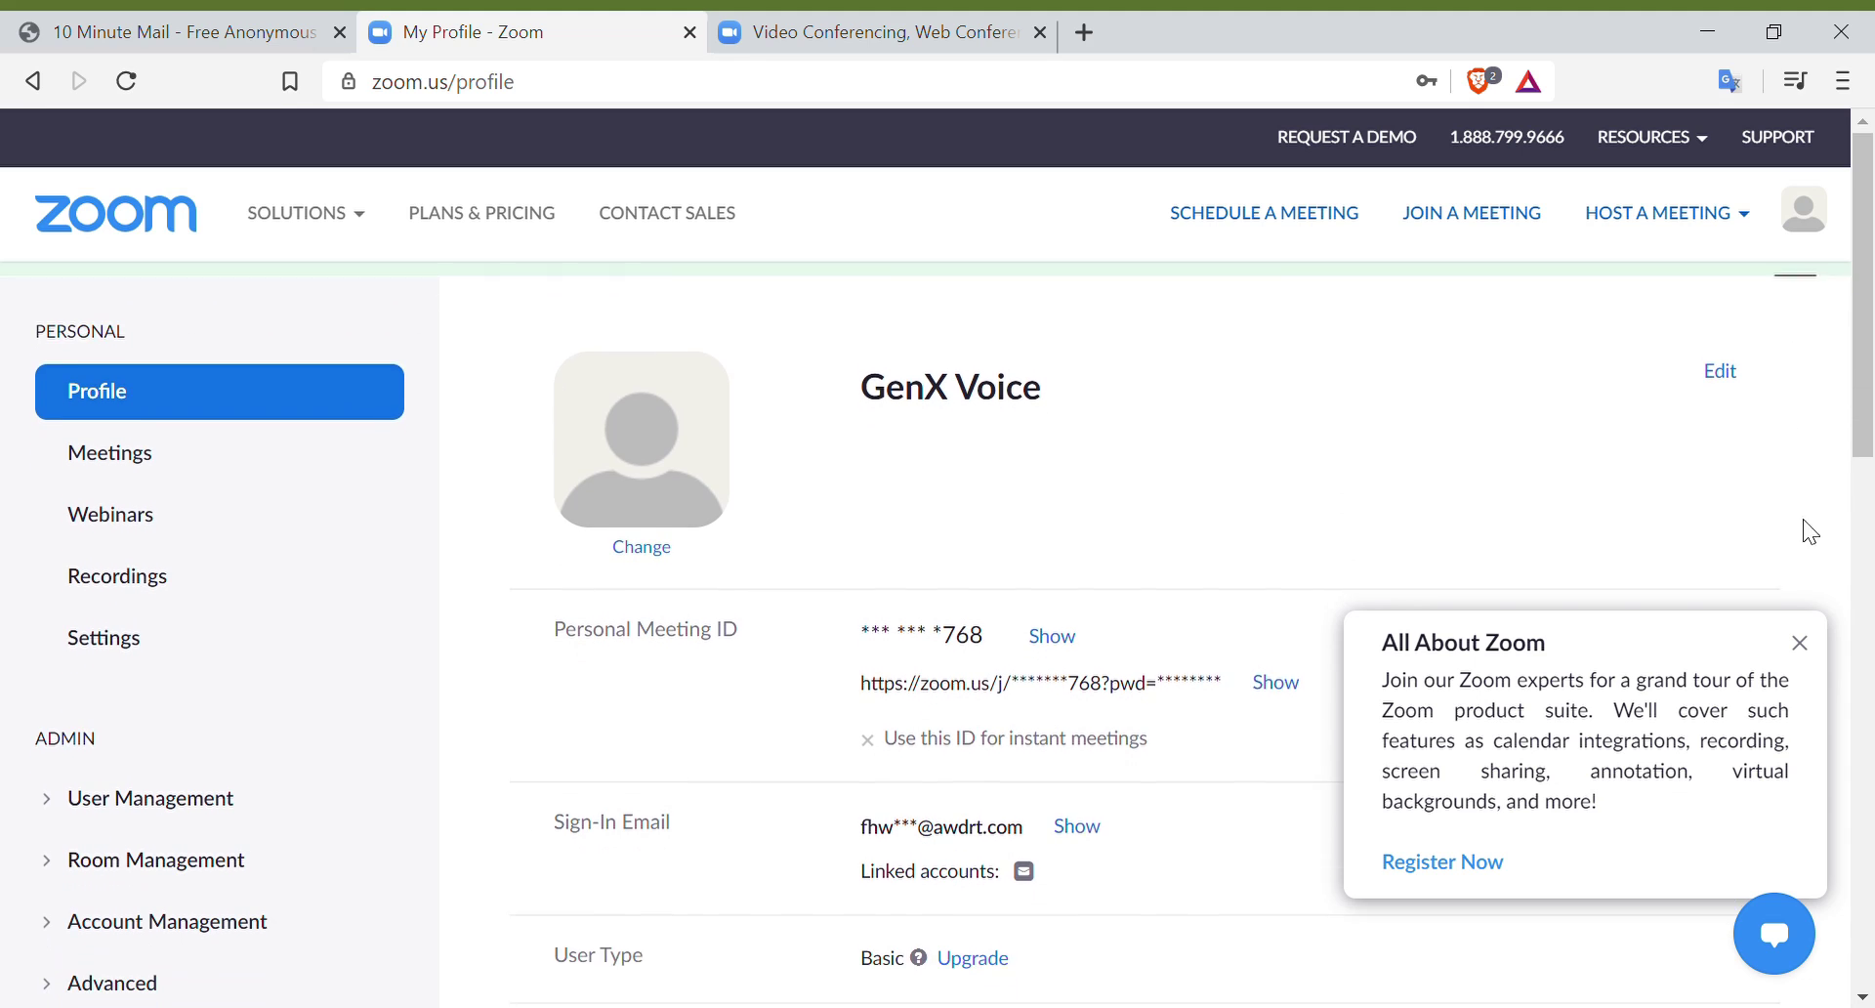
{"action": "left_click", "coordinate": [1800, 641]}
{"action": "scroll", "coordinate": [1250, 429], "scroll_direction": "down", "scroll_amount": 9}
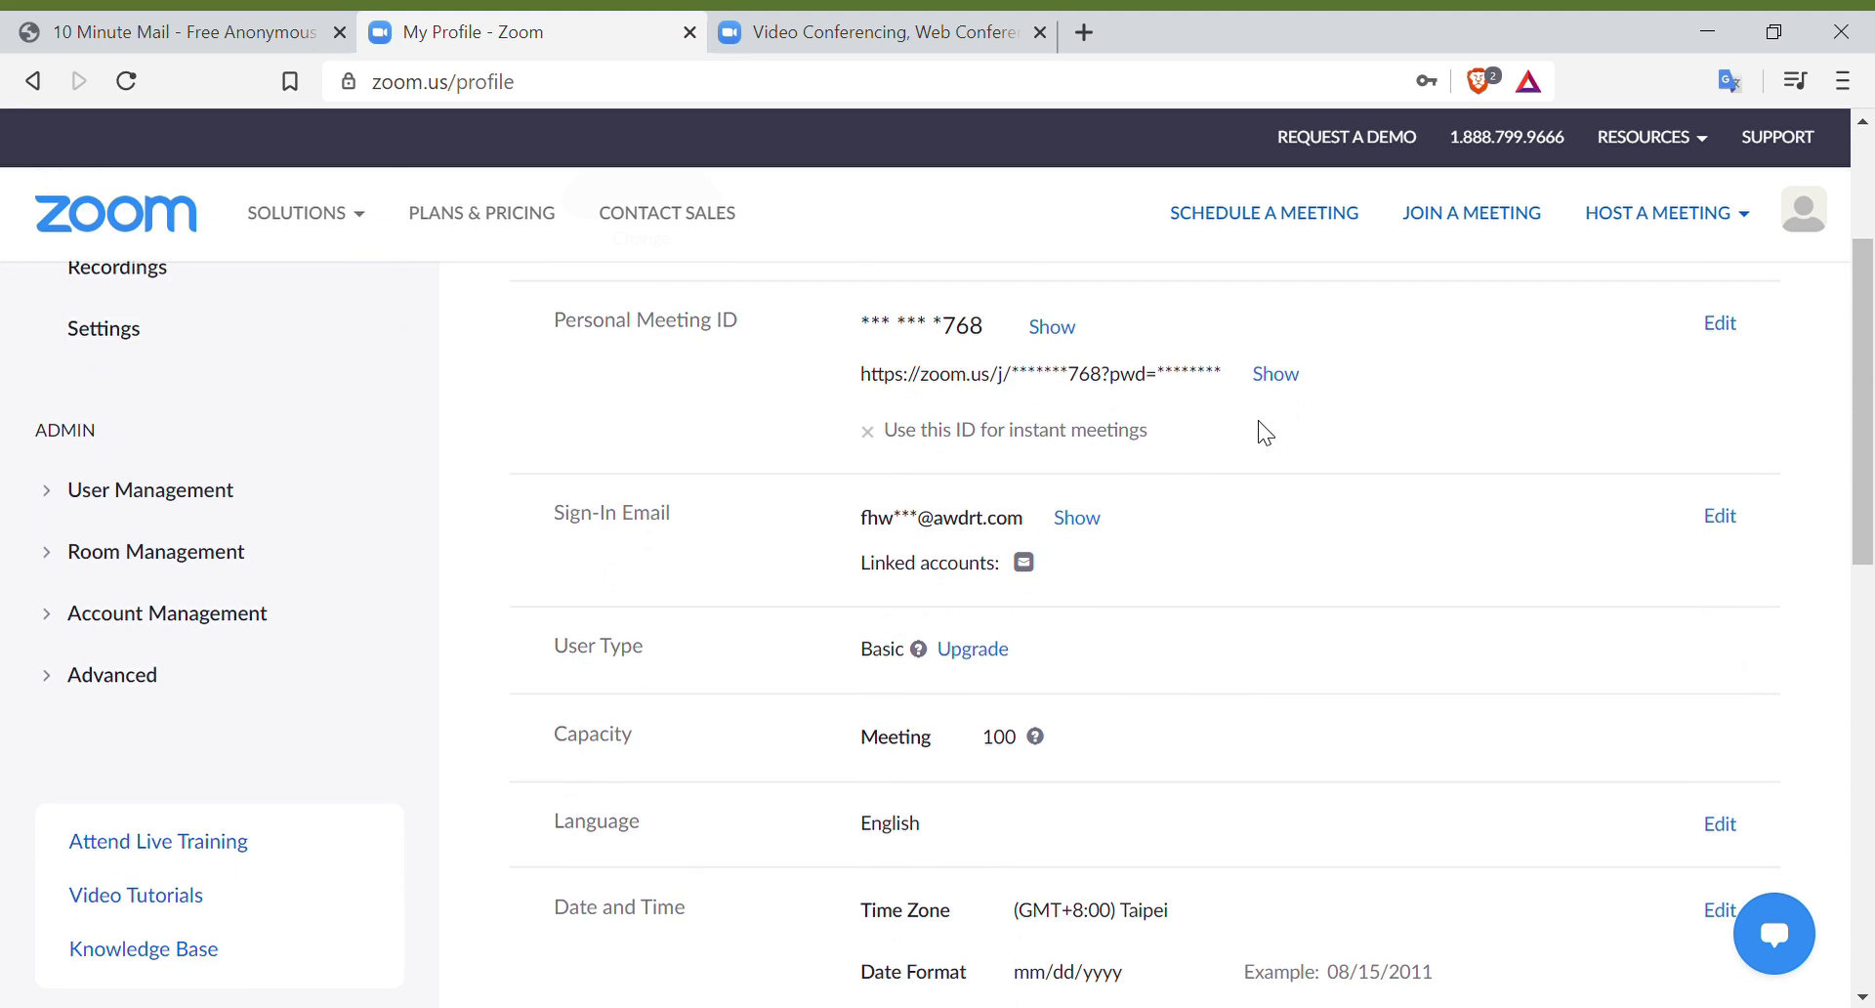
{"action": "scroll", "coordinate": [1264, 423], "scroll_direction": "down", "scroll_amount": 3}
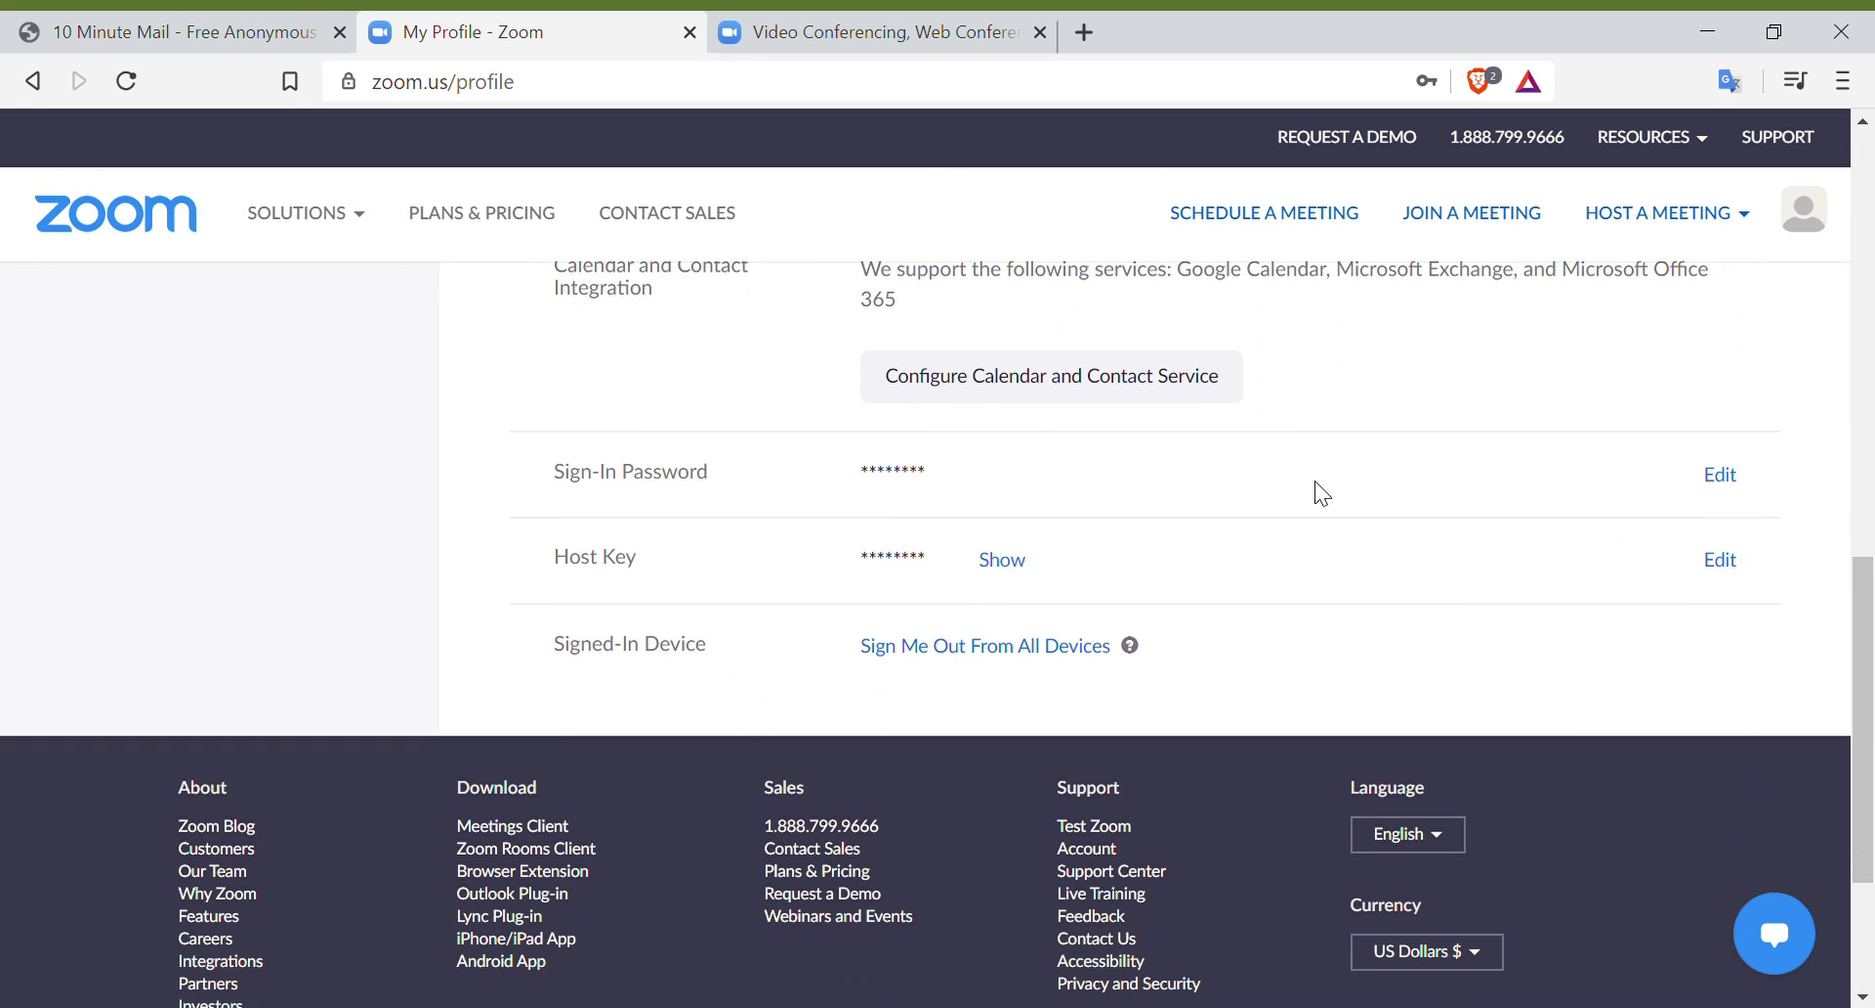
{"action": "scroll", "coordinate": [1331, 636], "scroll_direction": "up", "scroll_amount": 5}
{"action": "scroll", "coordinate": [1332, 635], "scroll_direction": "up", "scroll_amount": 6}
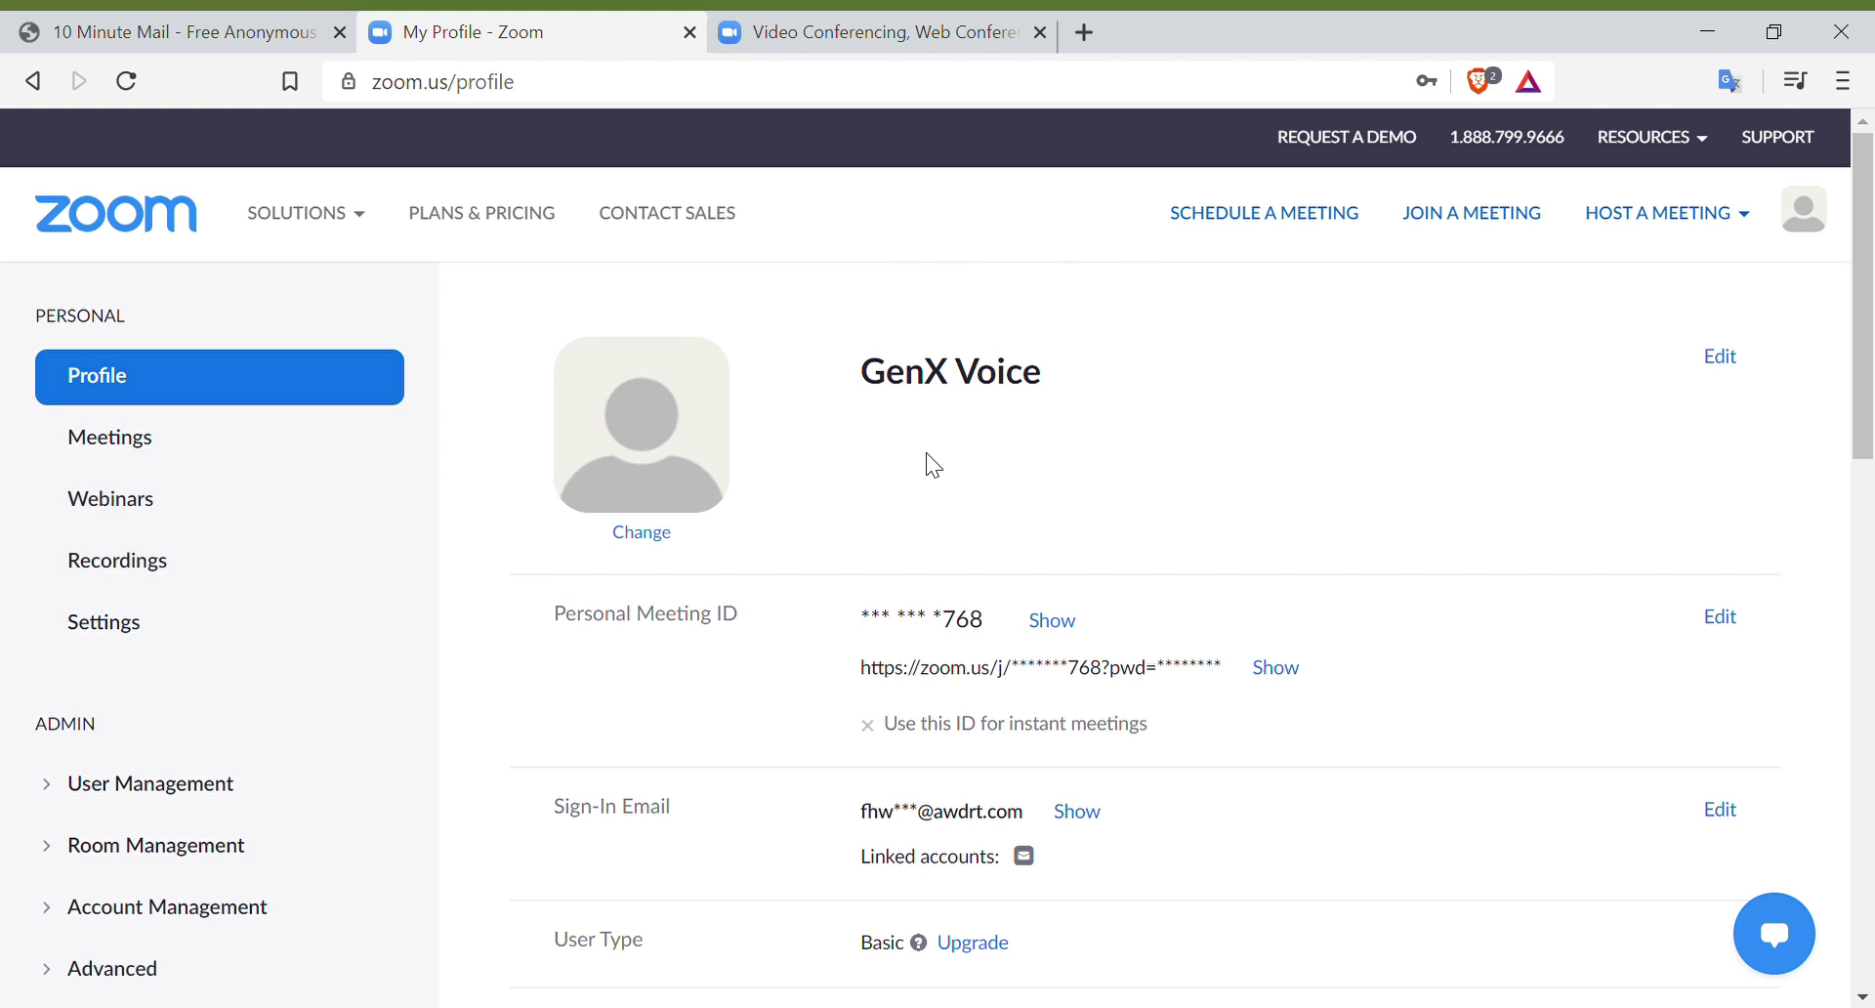
{"action": "left_click", "coordinate": [891, 29]}
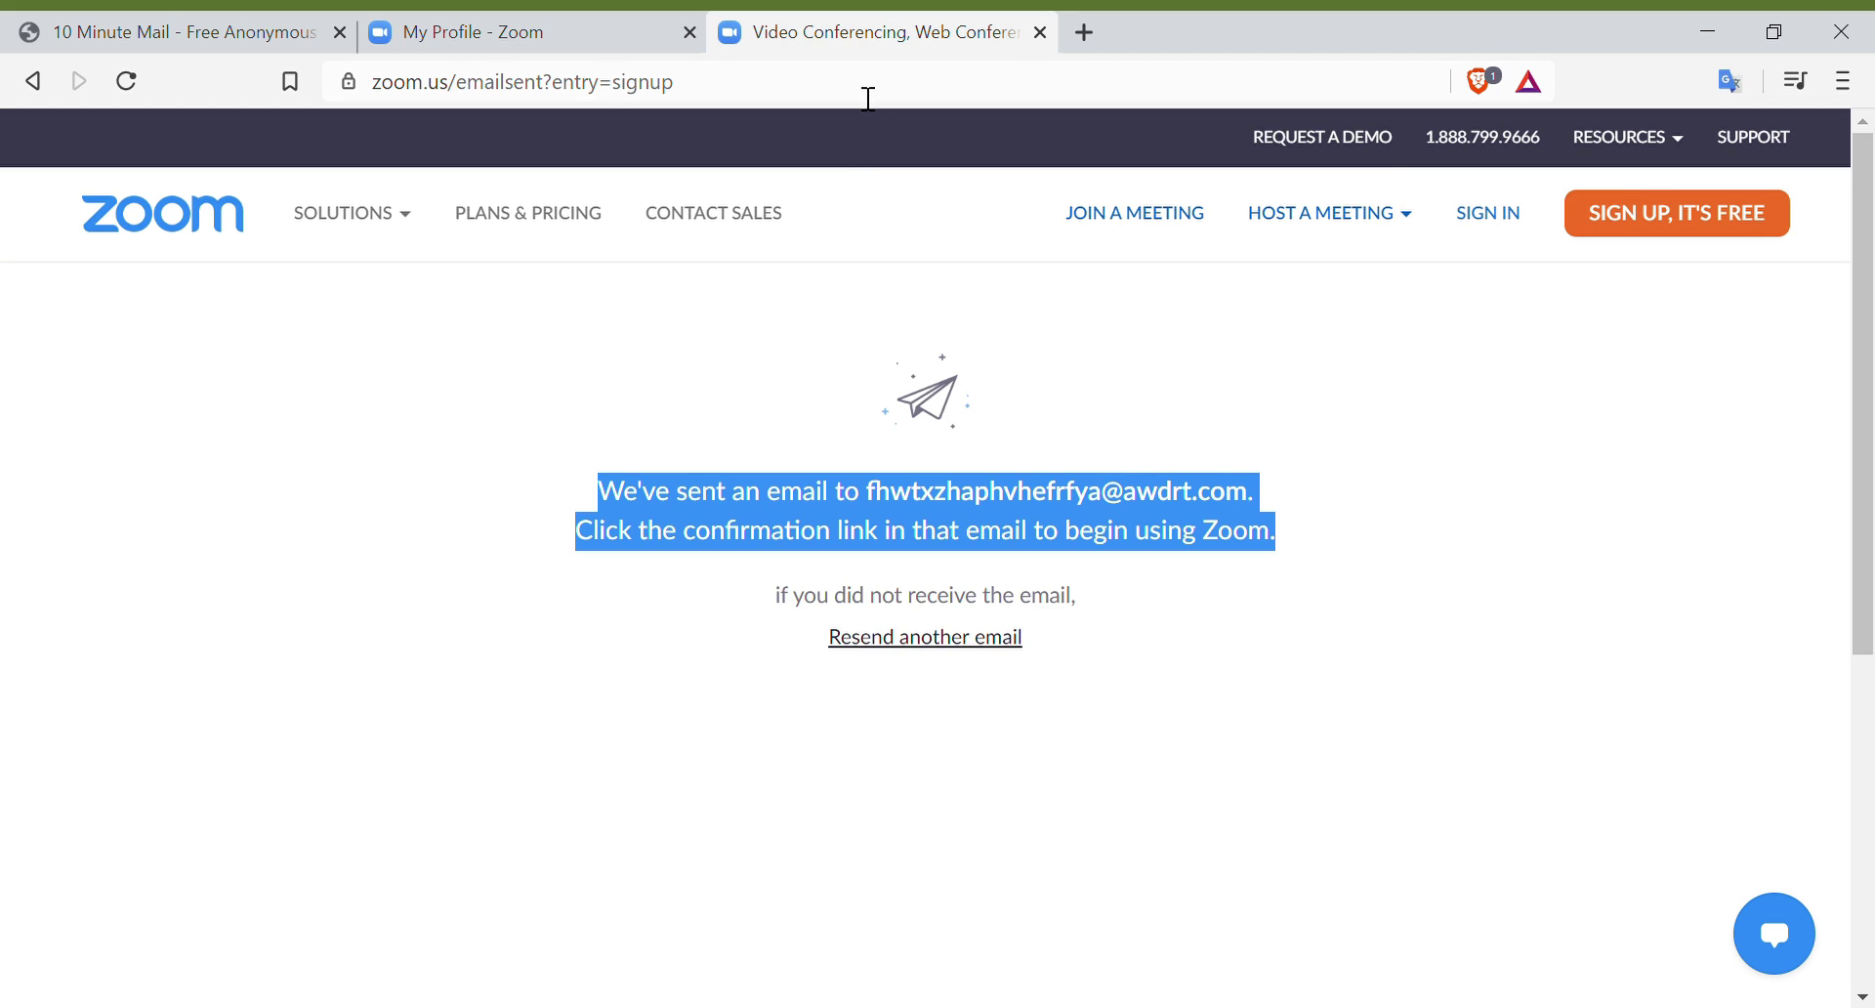